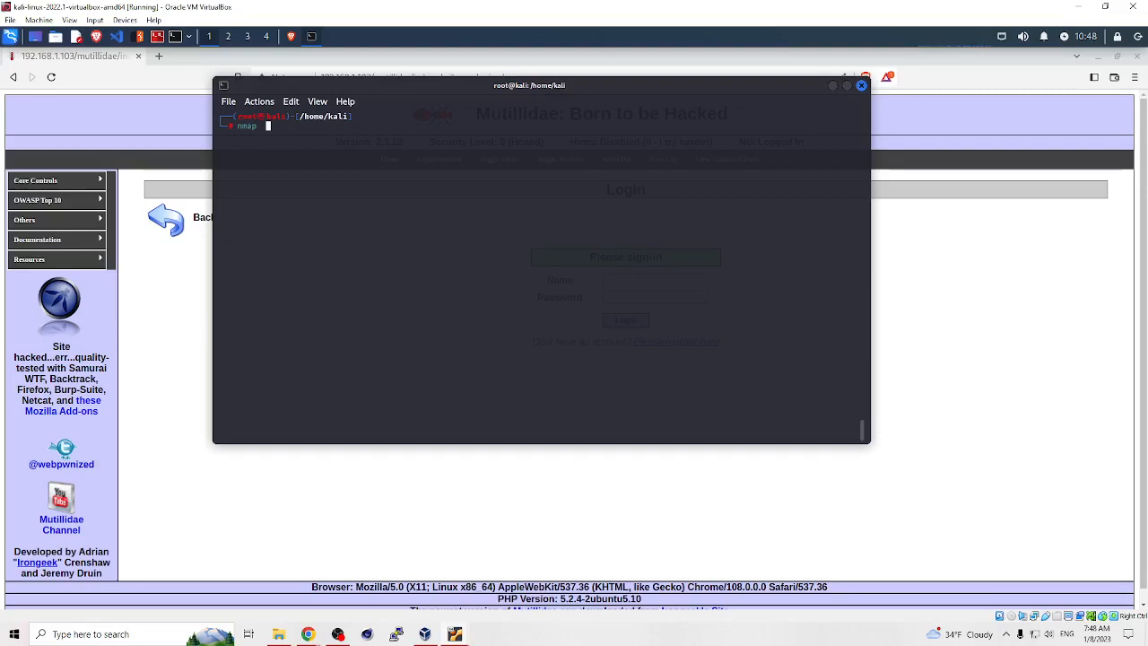
text(-)
text(s)
text(T)
Fix the mistyped options so the line reads nmap -sV -p 80 192.168.1.103, unrun
key(BackSpace)
key(BackSpace)
key(BackSpace)
text(-)
key(BackSpace)
text(-)
text(s)
text(V)
text(-n )
text(80 )
text(192.)
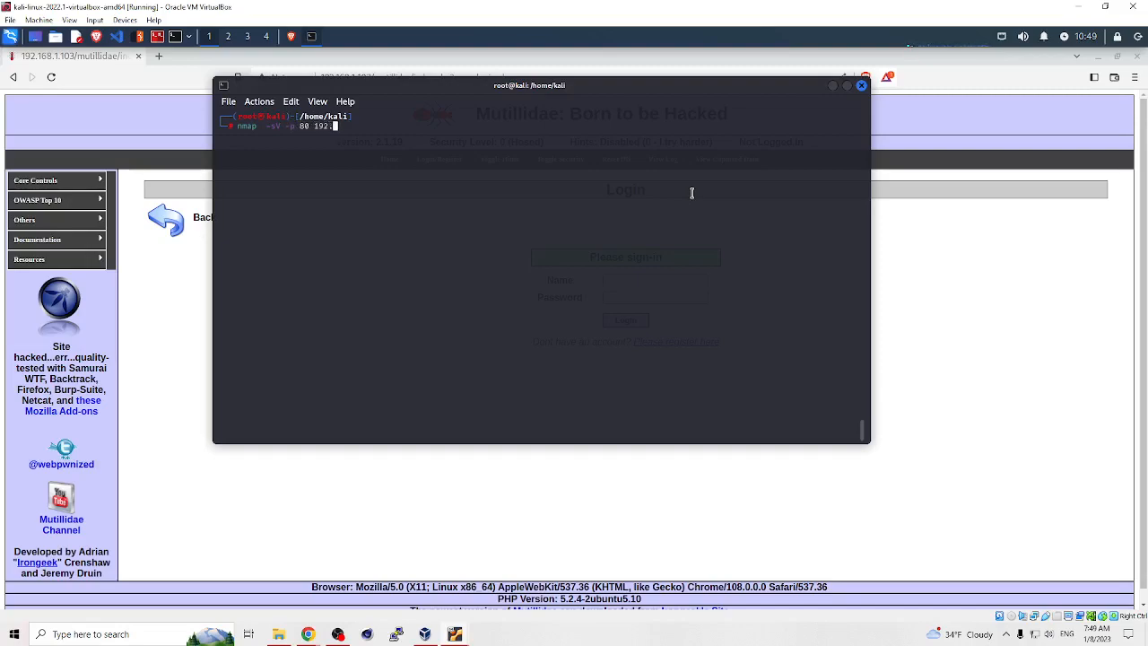
text(168.1.103)
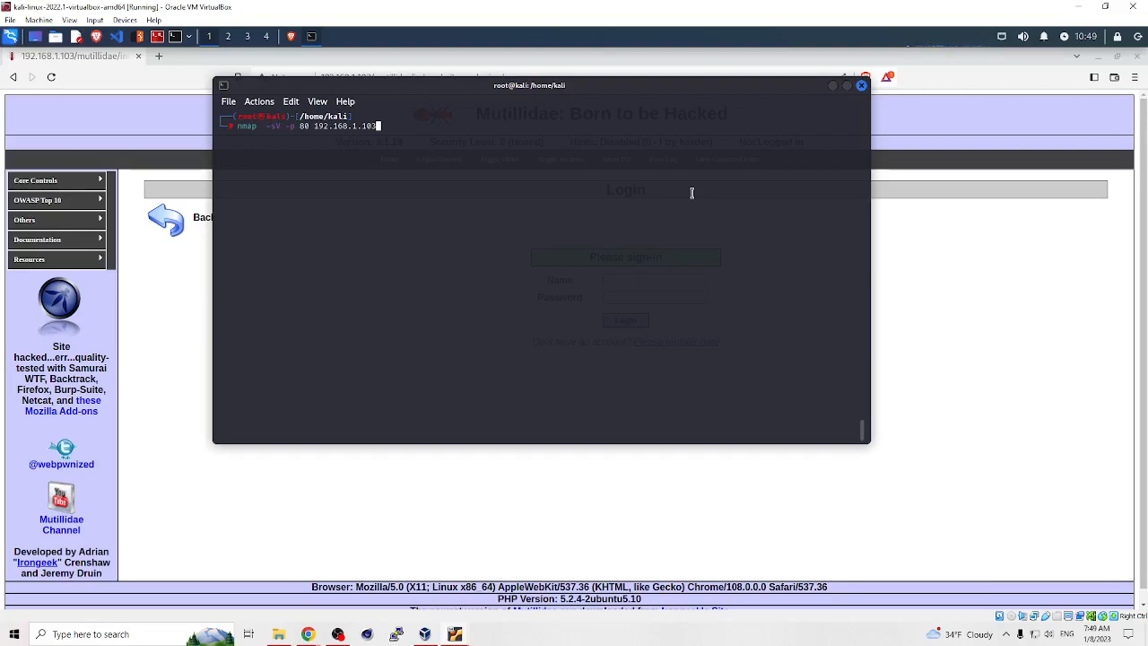
Run the port 80 scan and highlight the PORT headings, Apache httpd 2.2.8 and MAC Address lines
key(Return)
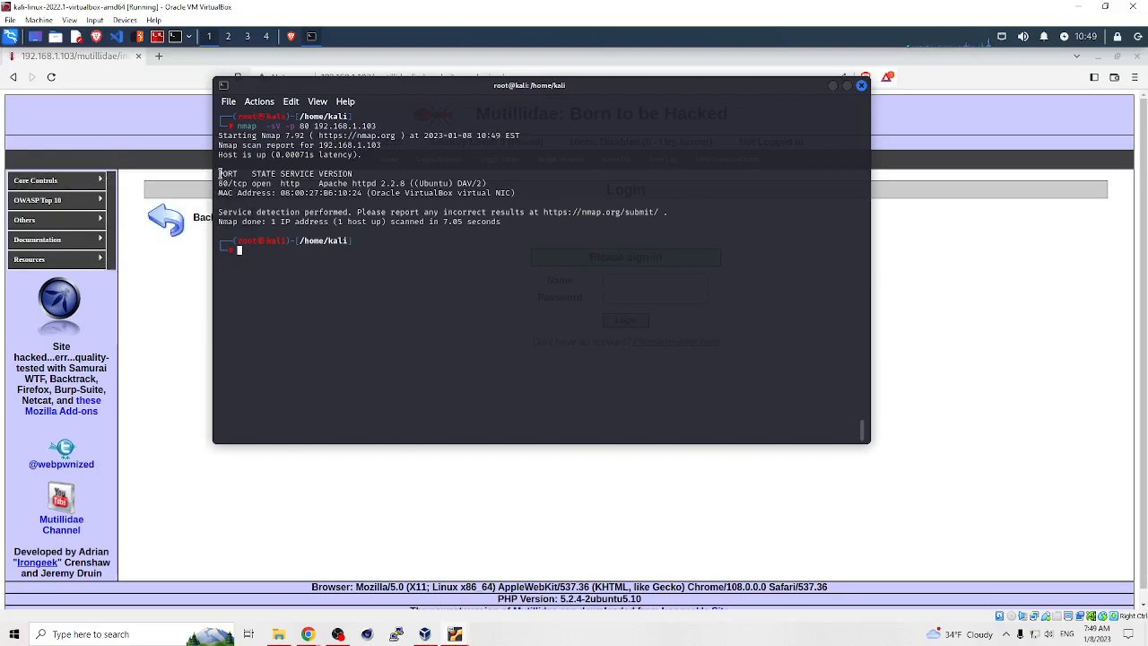
drag(220, 173, 315, 180)
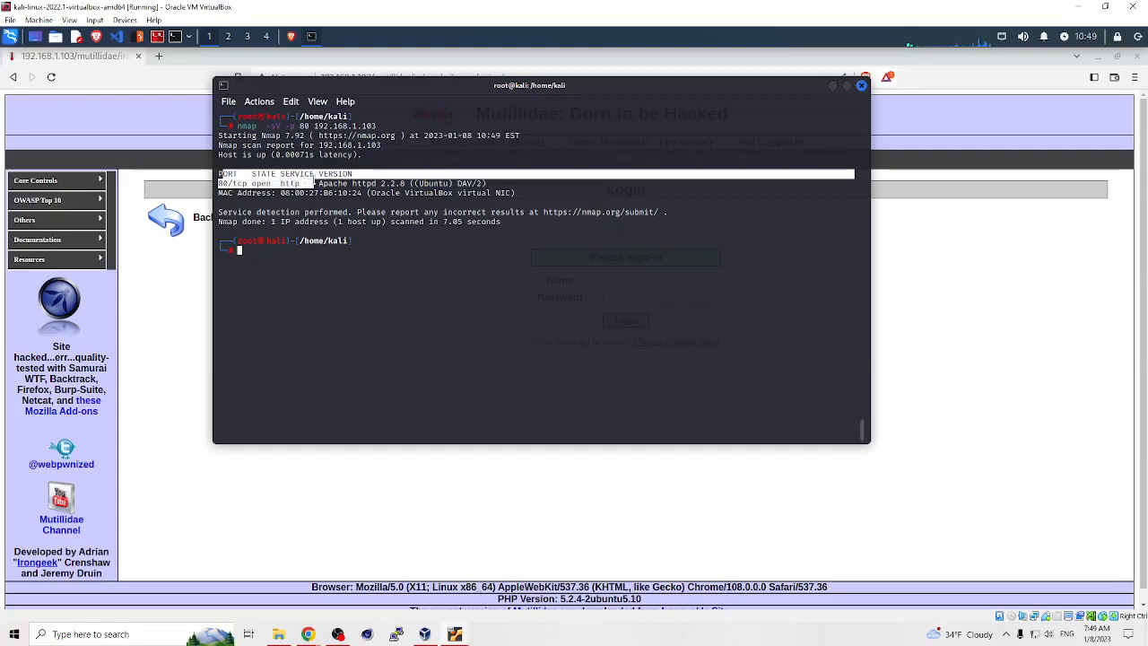
click(321, 183)
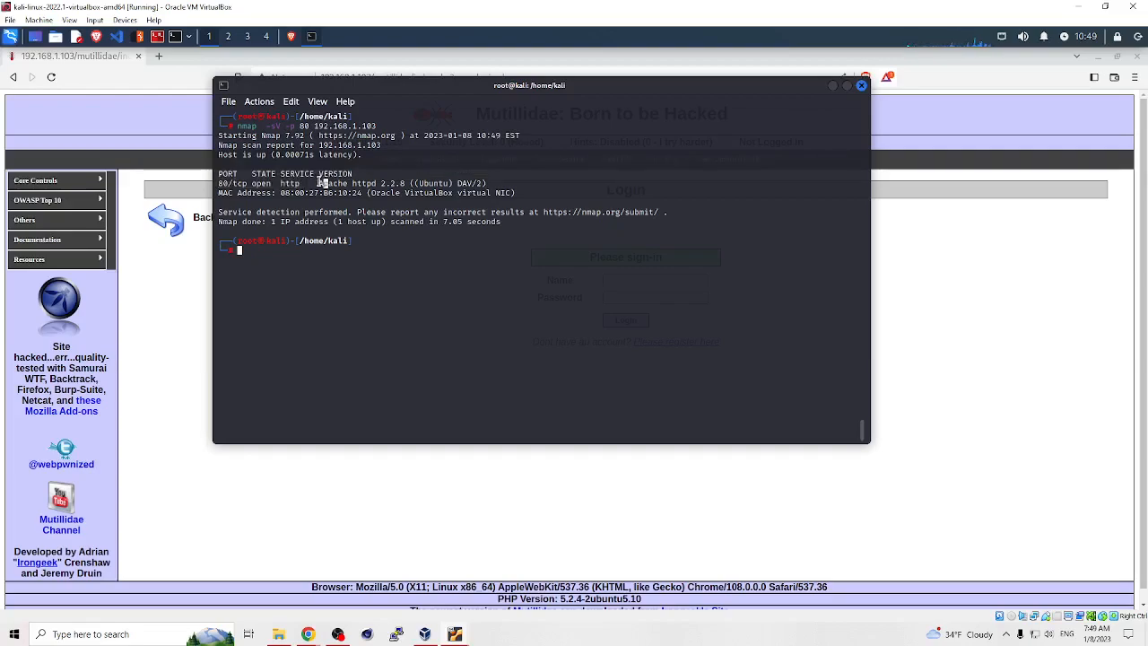
drag(316, 183, 499, 182)
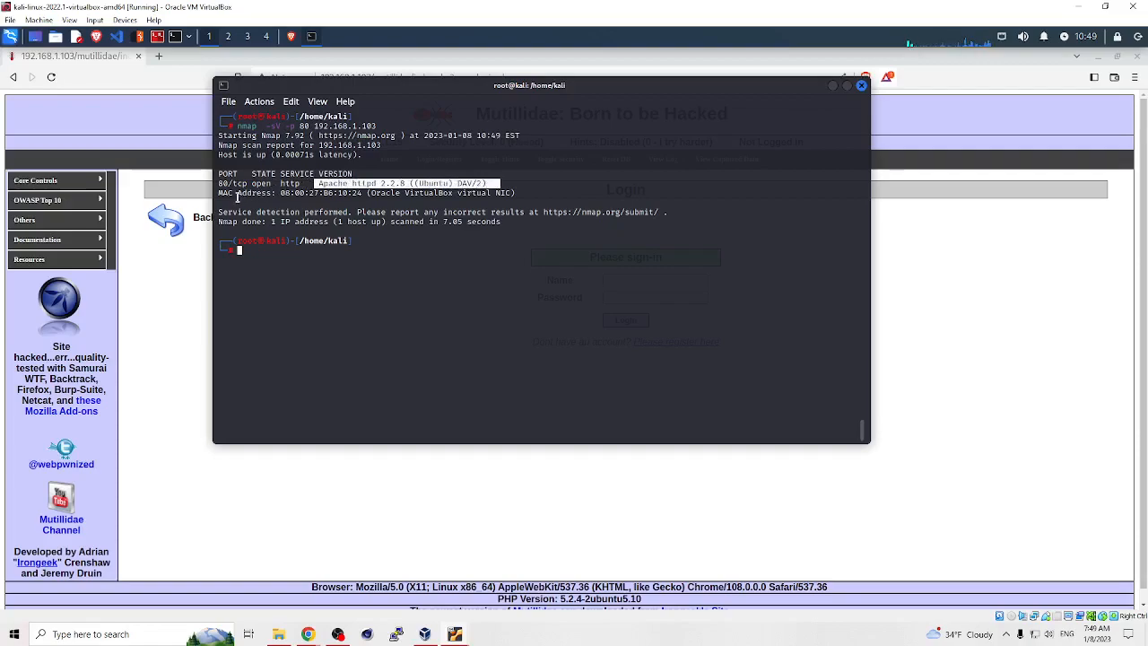
drag(219, 193, 539, 193)
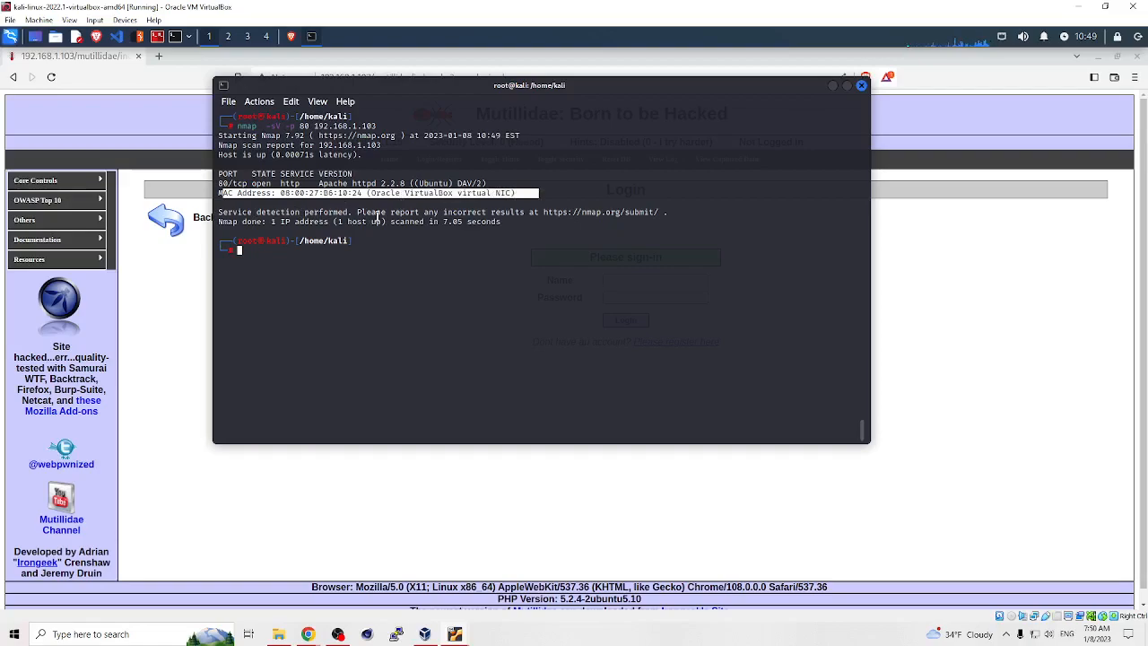
click(359, 267)
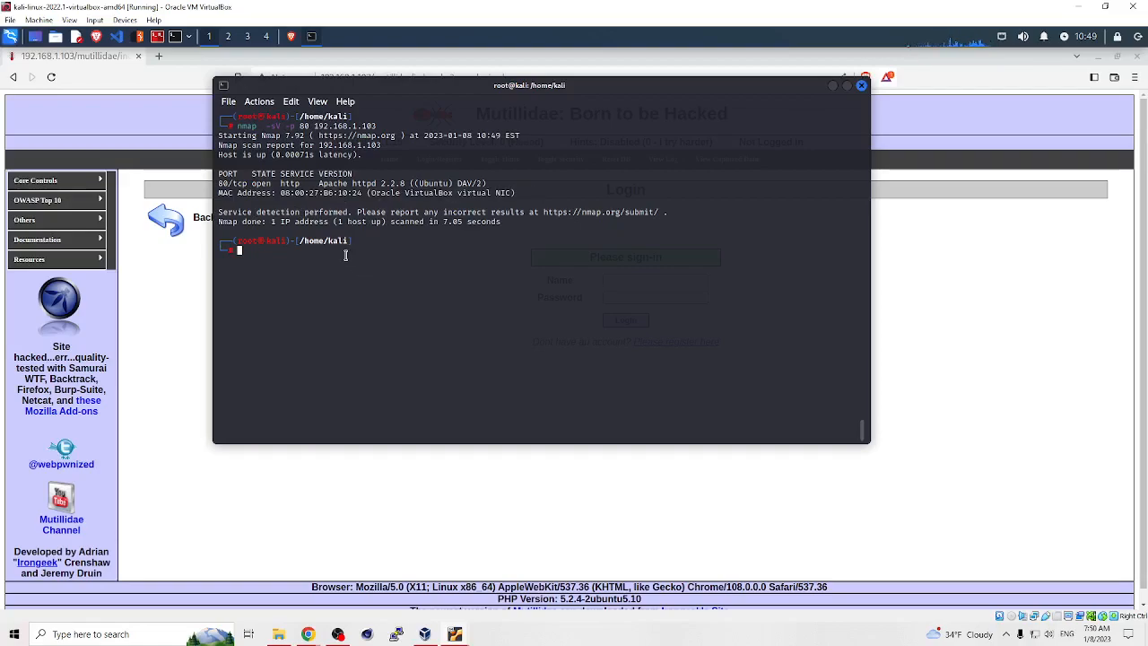
Recall the command, extend the port list to 80,443,8000 and run it
key(Up)
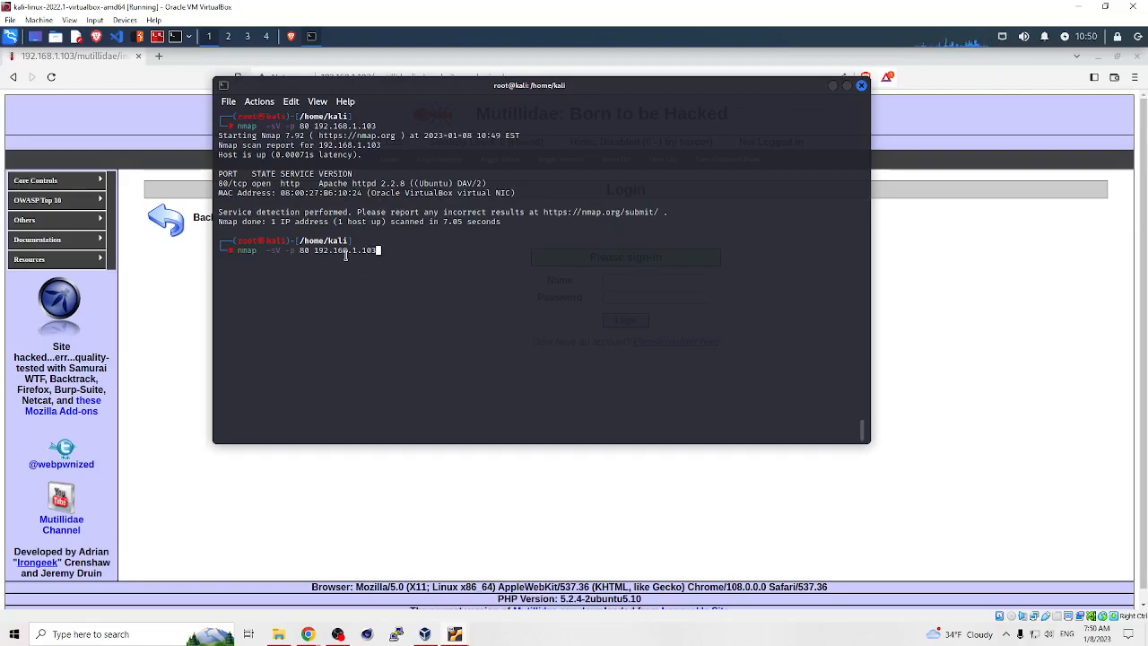
key(Left)
key(Left)
key(Left)
key(Left)
key(Left)
key(Left)
key(Left)
key(Left)
key(Left)
key(Left)
key(Left)
text(,)
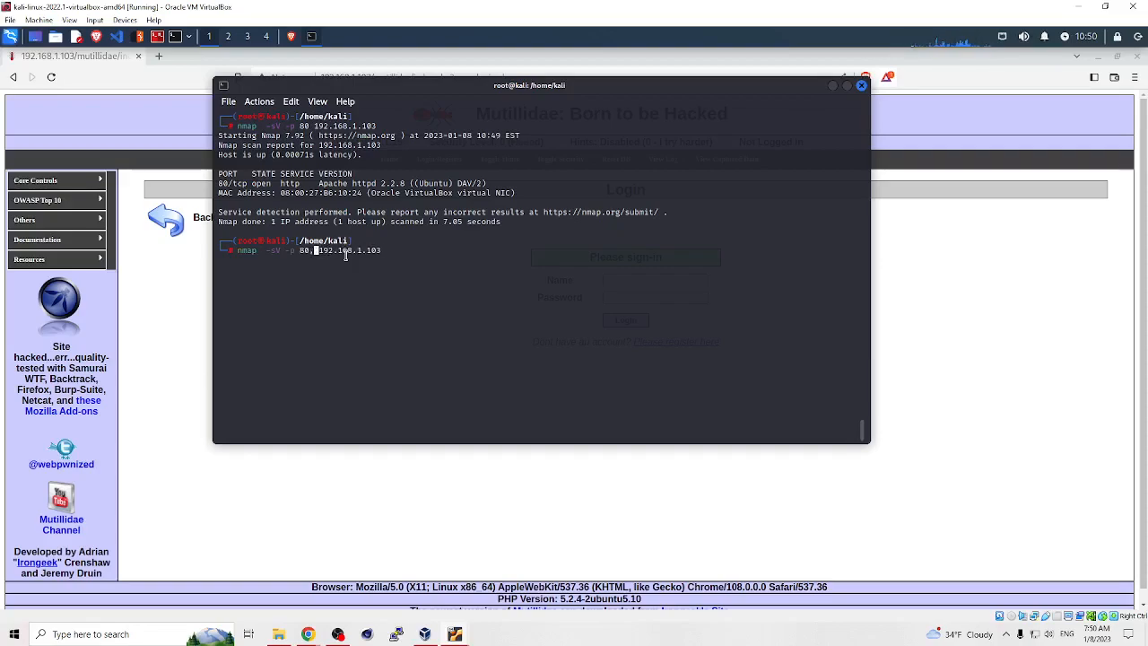
text(443)
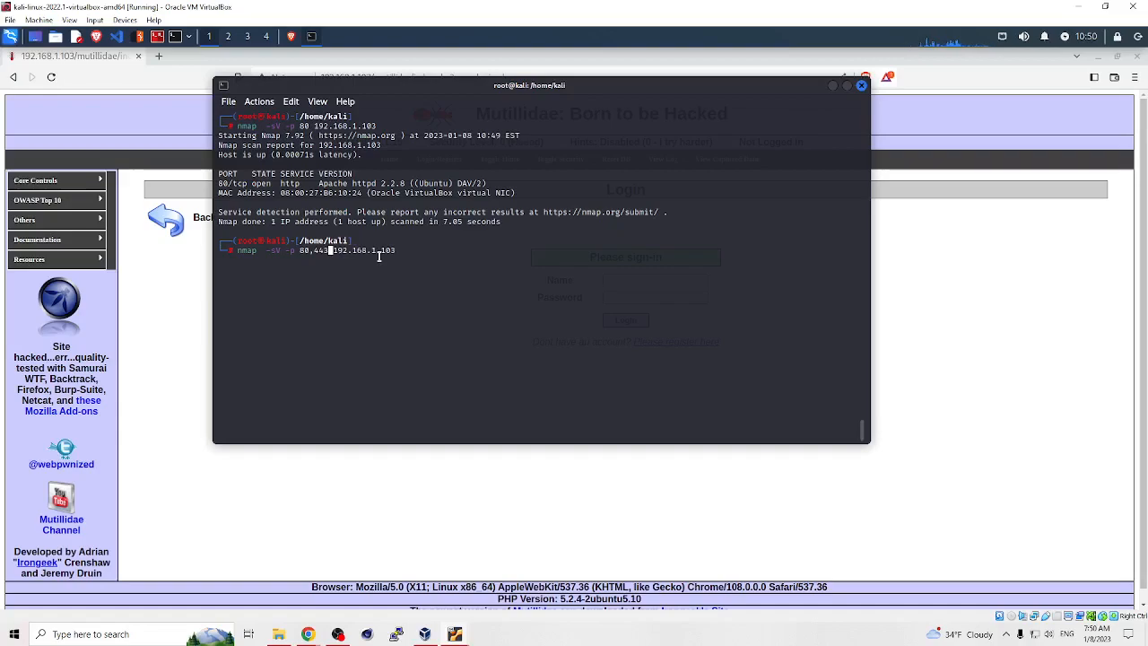
text(,8080)
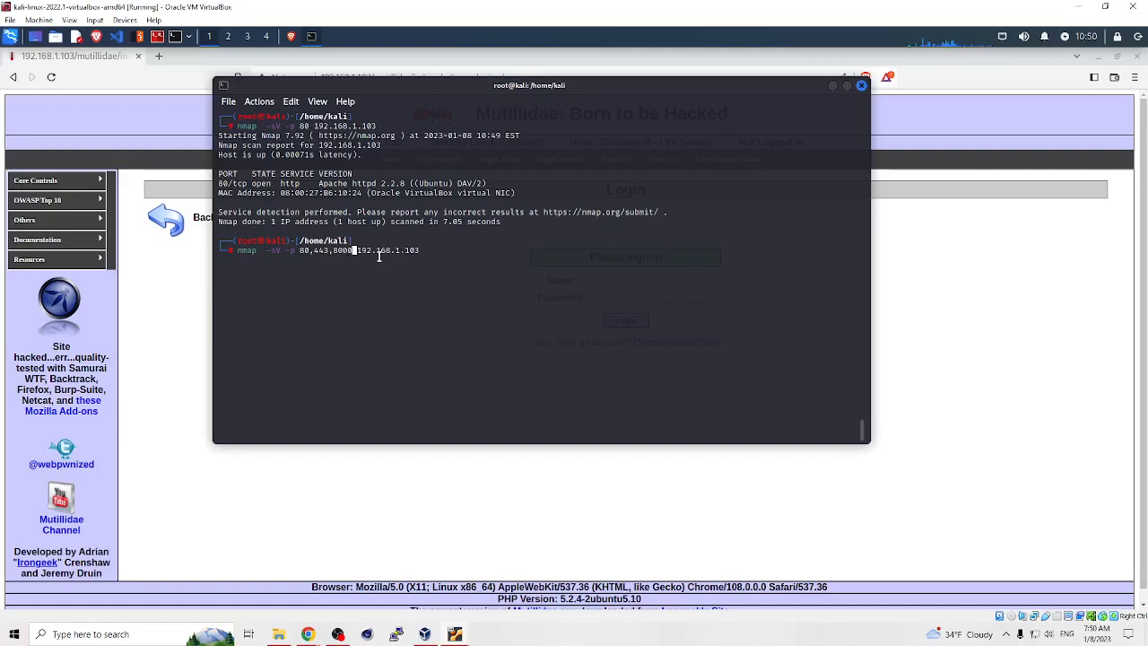
key(Return)
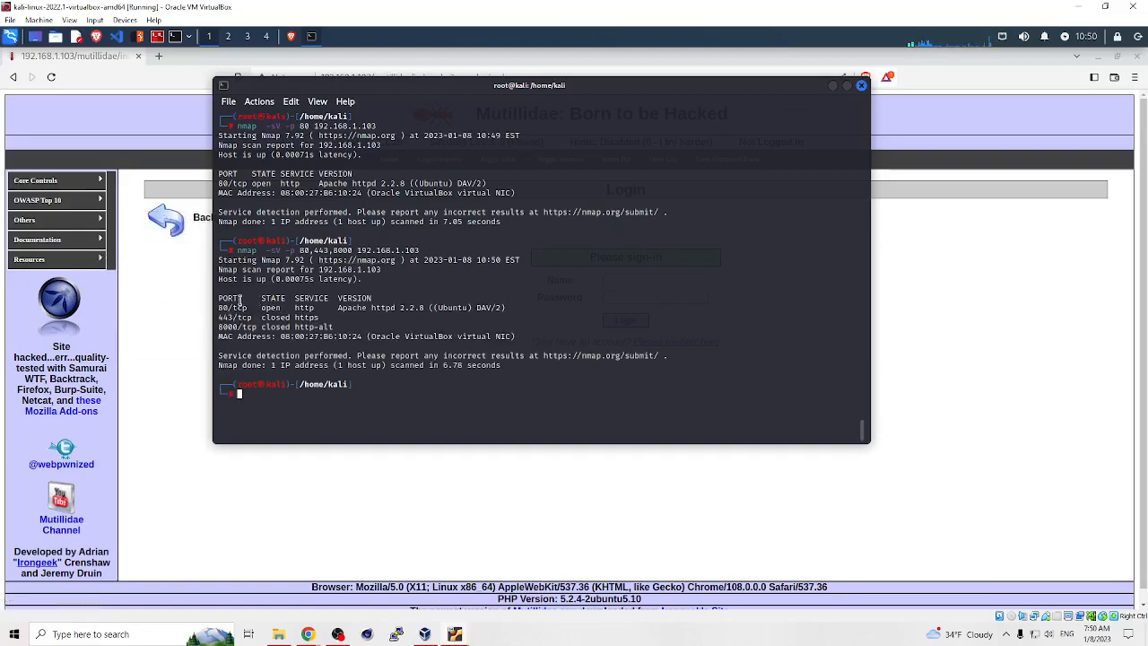
Highlight the closed 8000/tcp result, then rerun the scan with port range 80-90
mouse_move(219, 308)
mouse_down()
mouse_move(281, 308)
mouse_move(297, 327)
mouse_up()
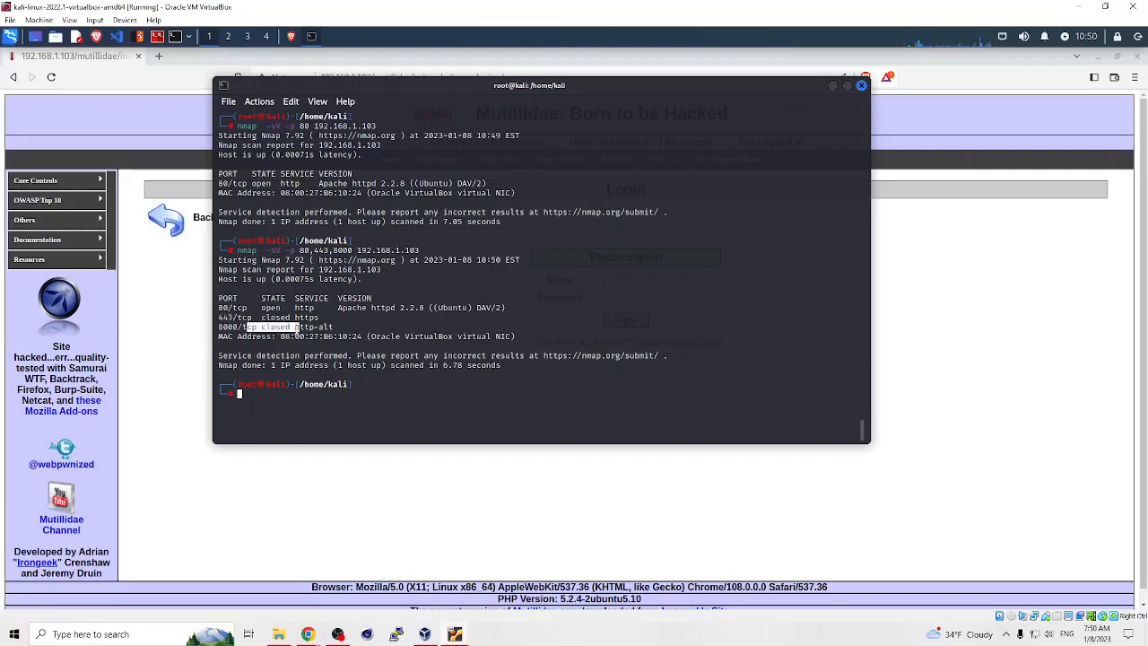
click(301, 407)
key(Up)
key(Left)
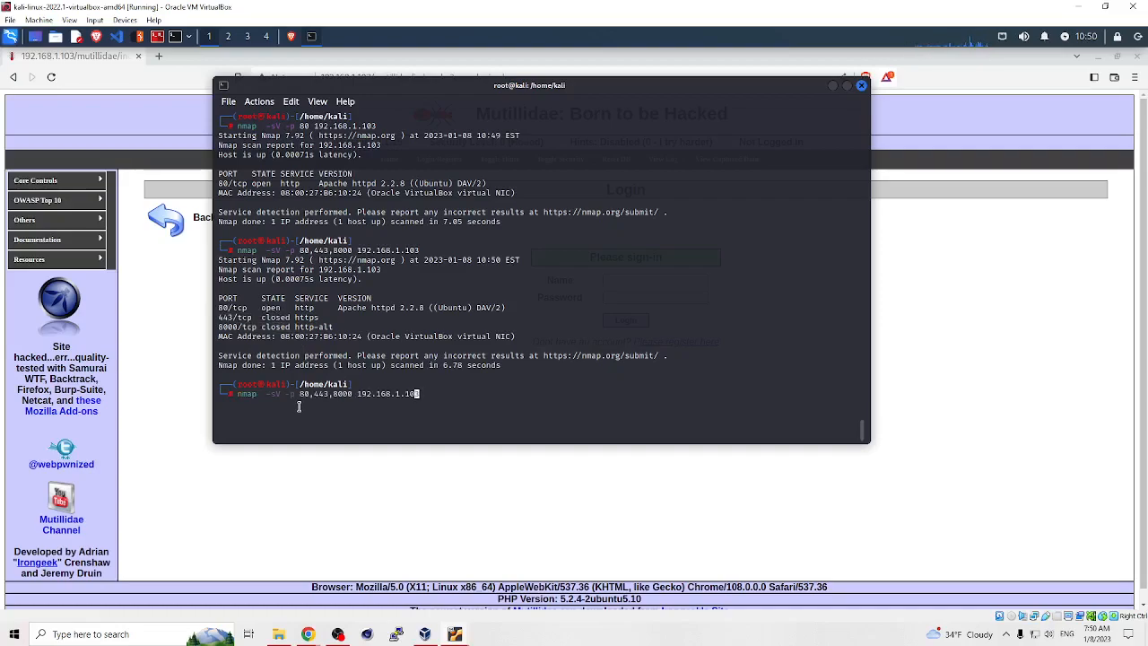
key(Left)
key(Left)
key(Left)
key(Left)
key(Left)
key(BackSpace)
key(BackSpace)
key(BackSpace)
key(BackSpace)
key(BackSpace)
key(BackSpace)
key(BackSpace)
key(BackSpace)
key(BackSpace)
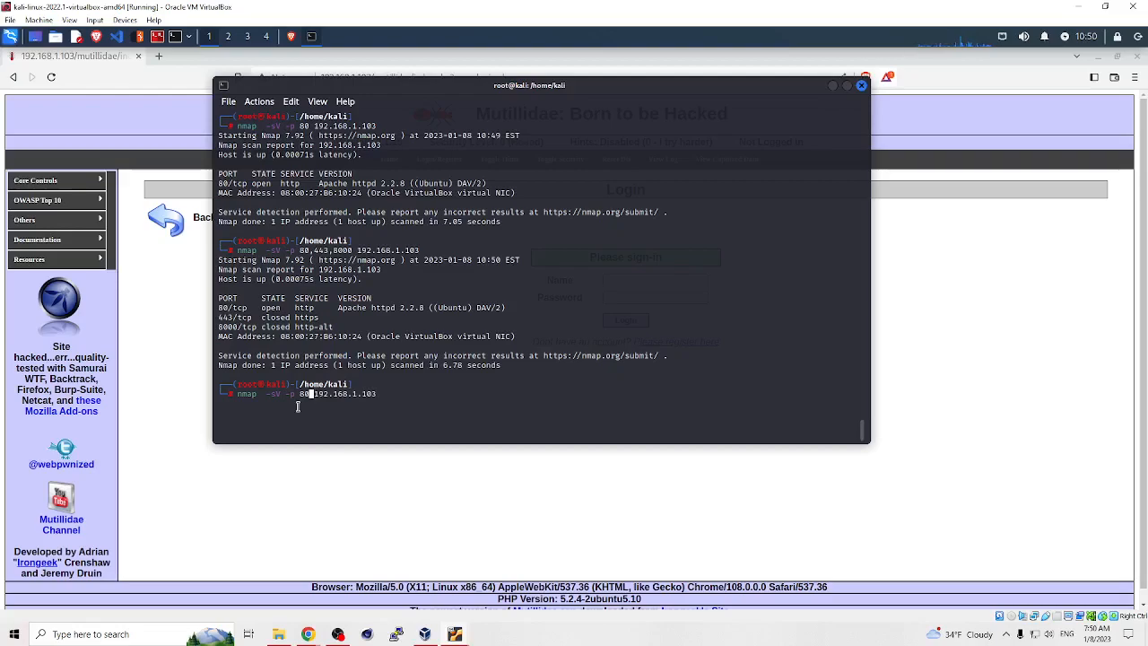
text(-90)
key(Return)
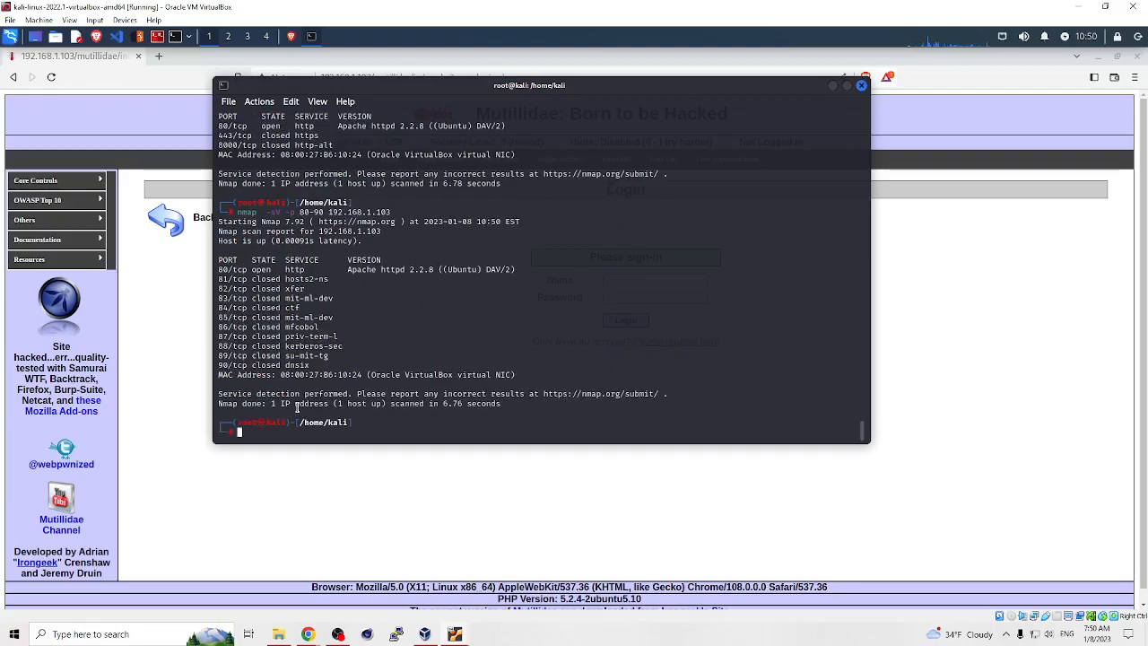
Replace 80-90 with 1-65535 and run the all-ports service version scan
key(Up)
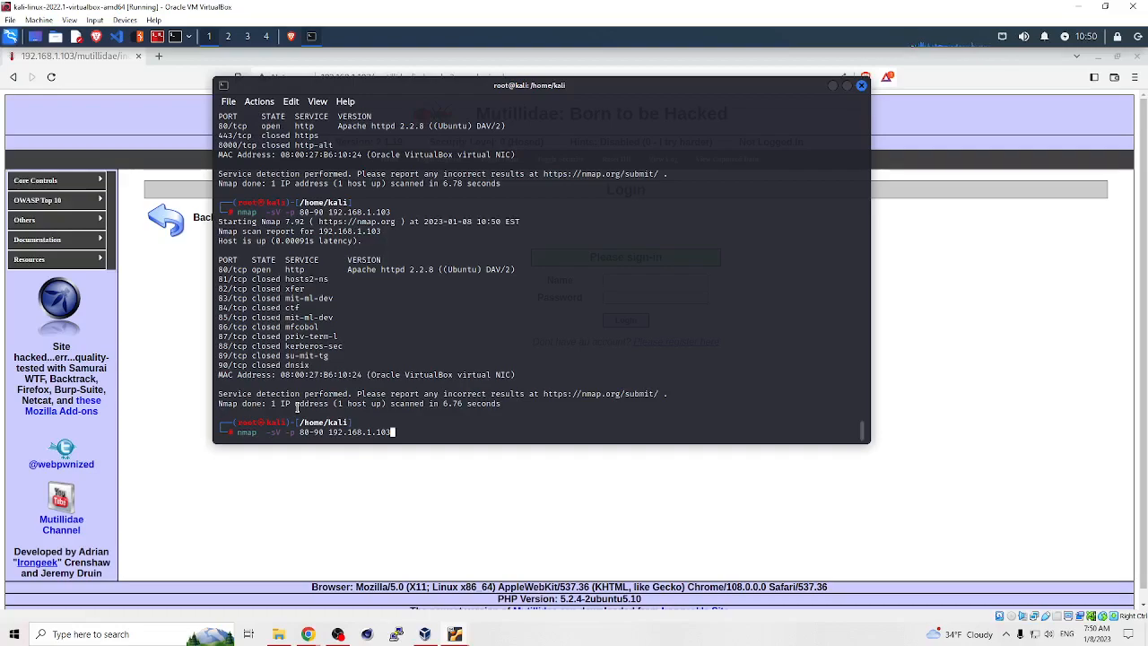
key(Left)
key(Left)
key(Left)
key(BackSpace)
key(BackSpace)
key(BackSpace)
text(1-)
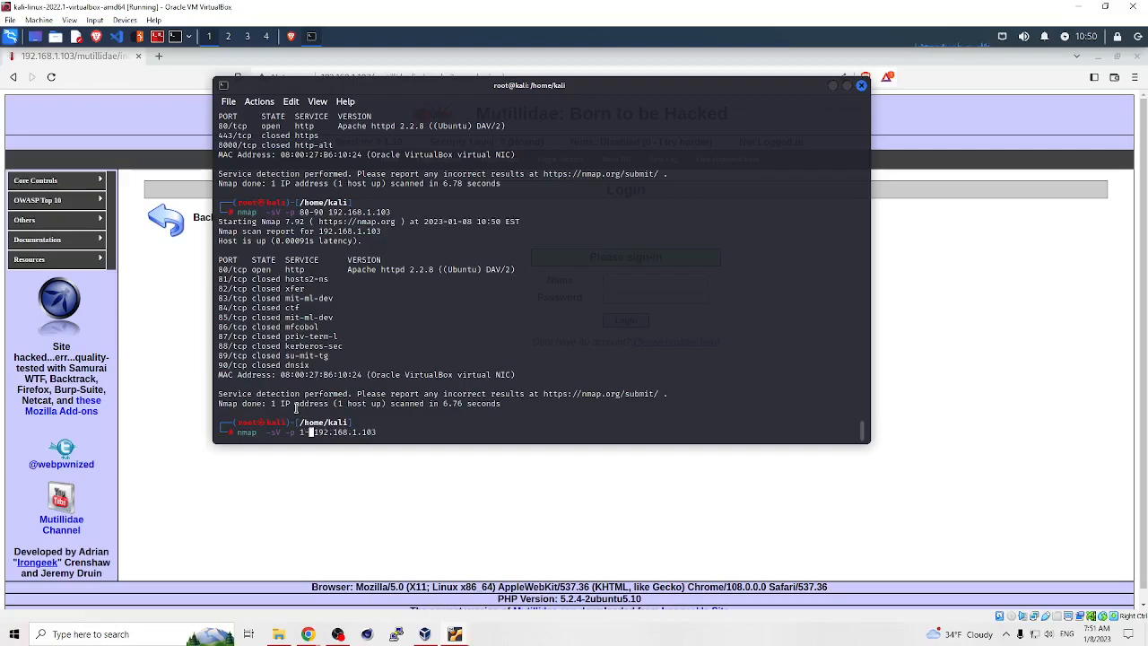
text(655)
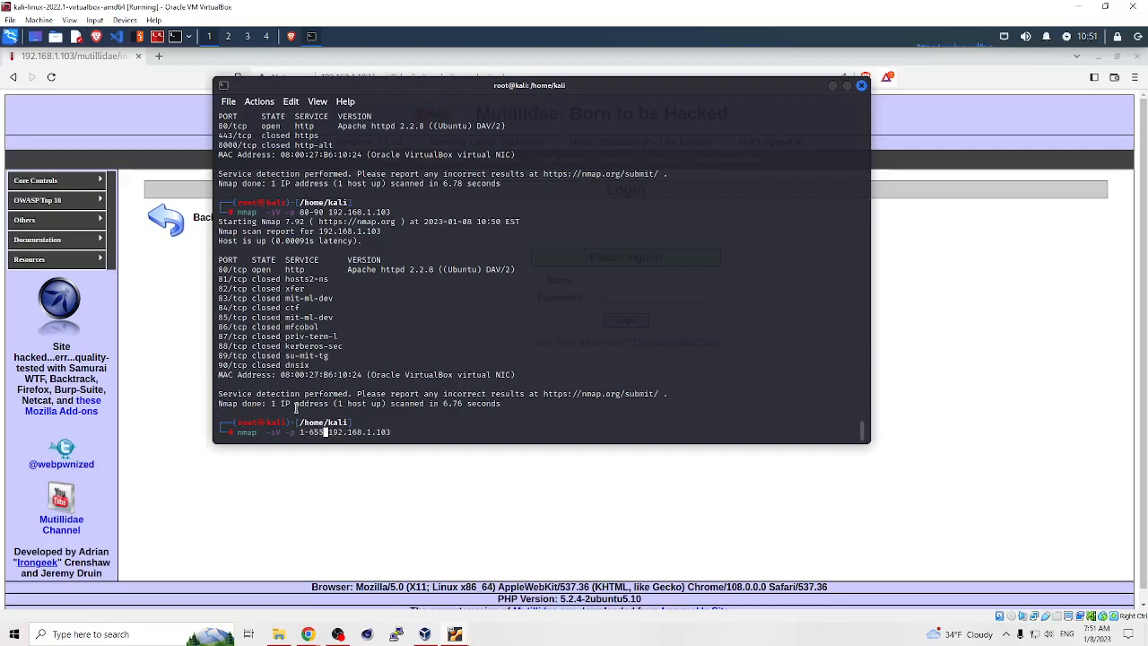
text(35)
key(Return)
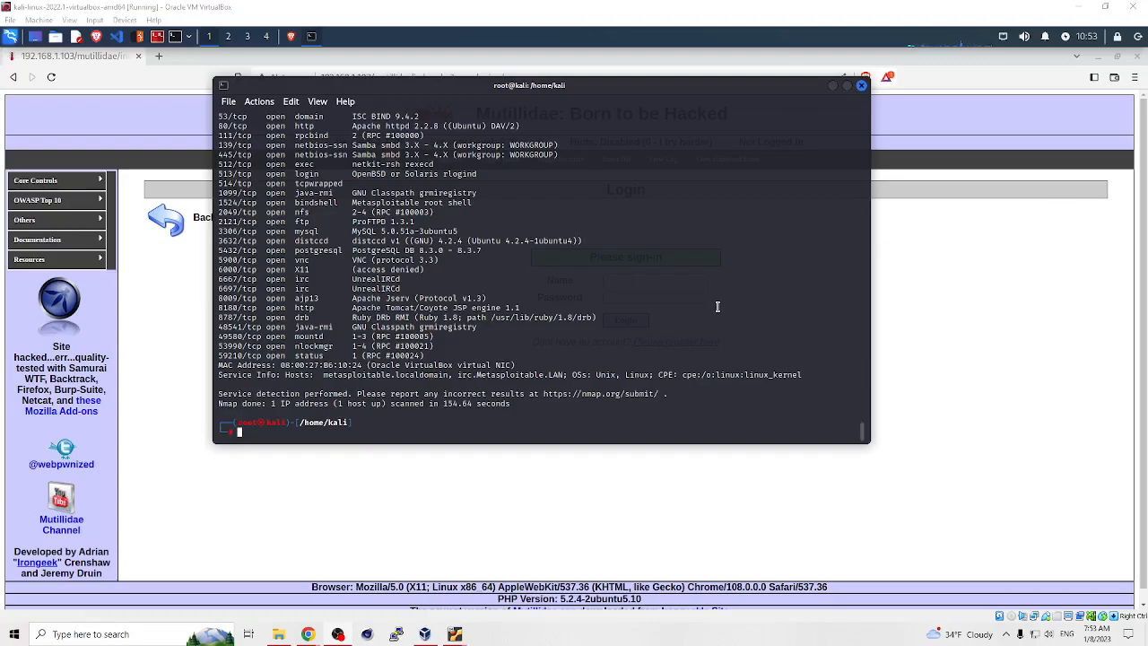
scroll(720, 306, up, 3)
scroll(719, 306, up, 3)
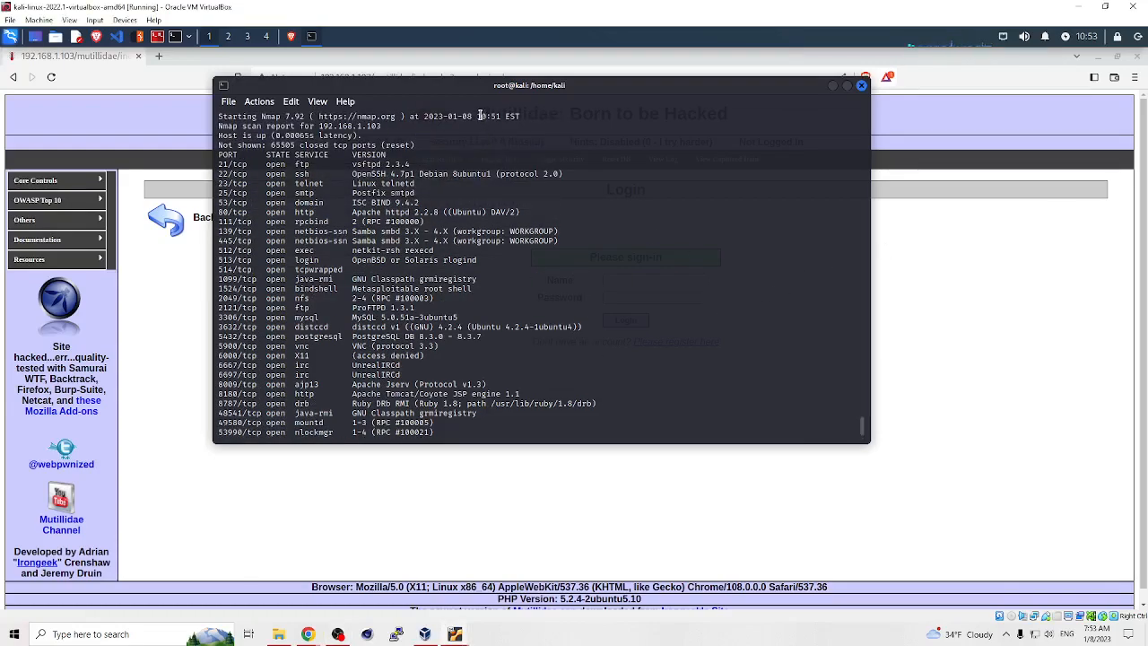
drag(480, 116, 499, 116)
scroll(521, 174, down, 3)
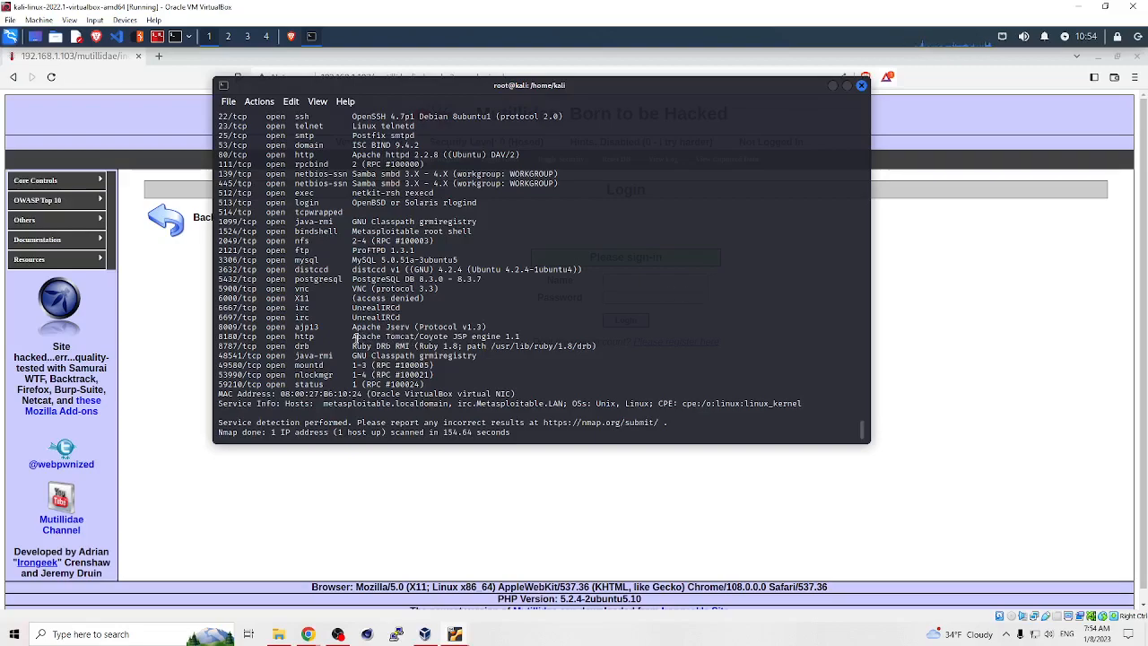
scroll(356, 338, up, 3)
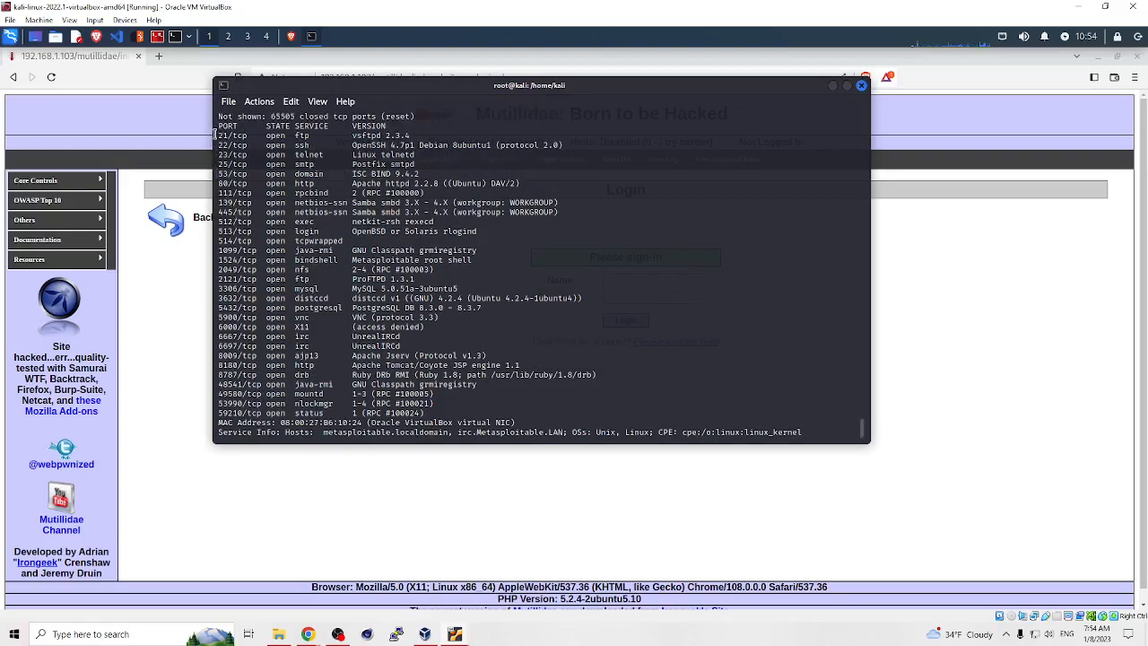
drag(214, 134, 482, 415)
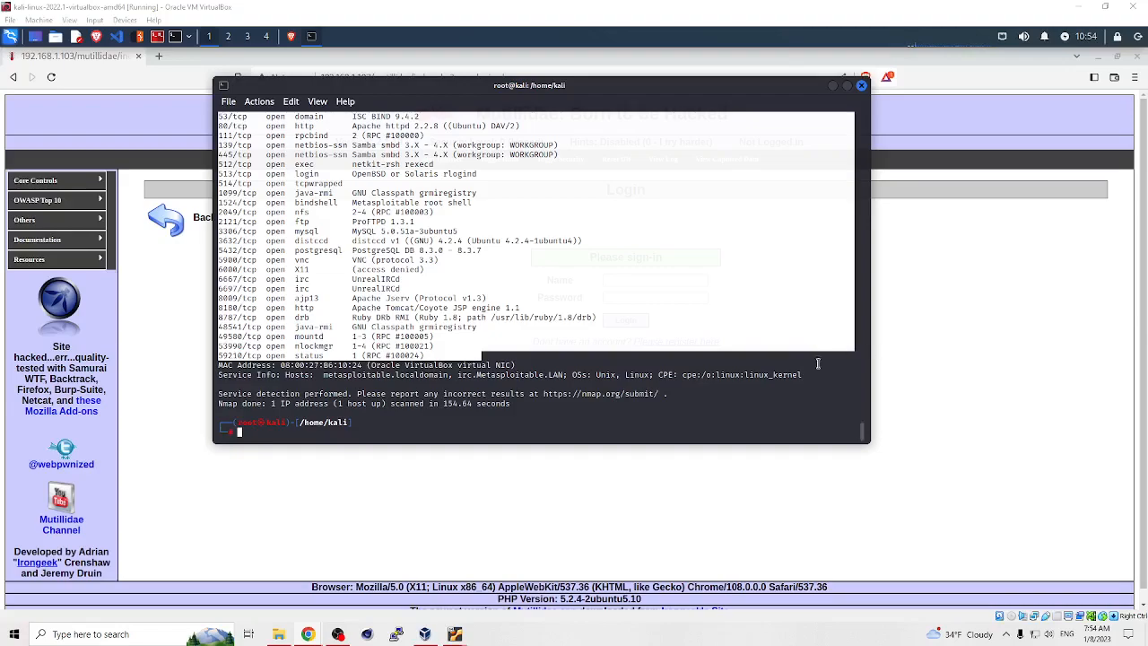
Accept the suggested nmap 192.168.1.1-255 host-range command, then erase it back to nmap
click(758, 407)
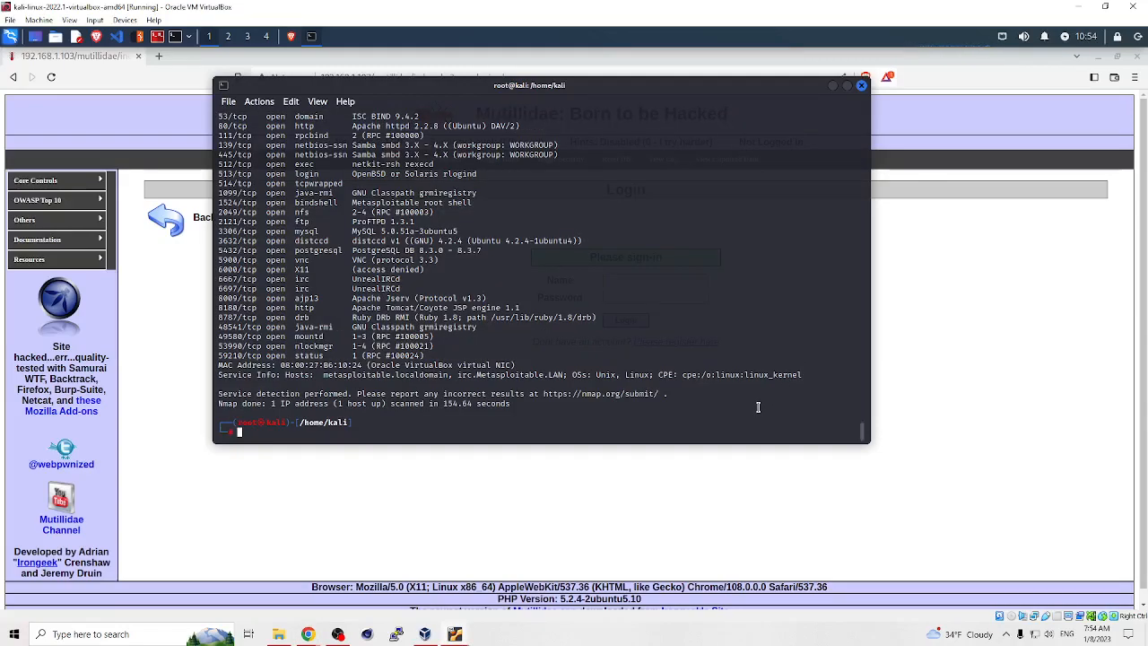
text(nmap)
text( 192)
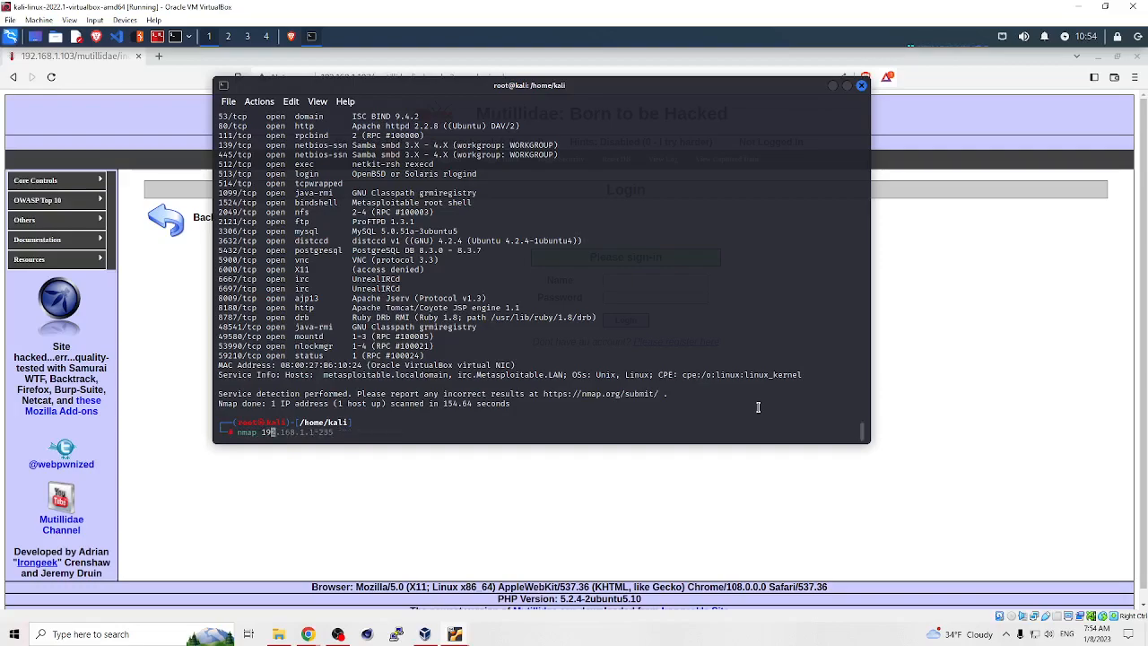
key(Right)
key(BackSpace)
key(BackSpace)
key(BackSpace)
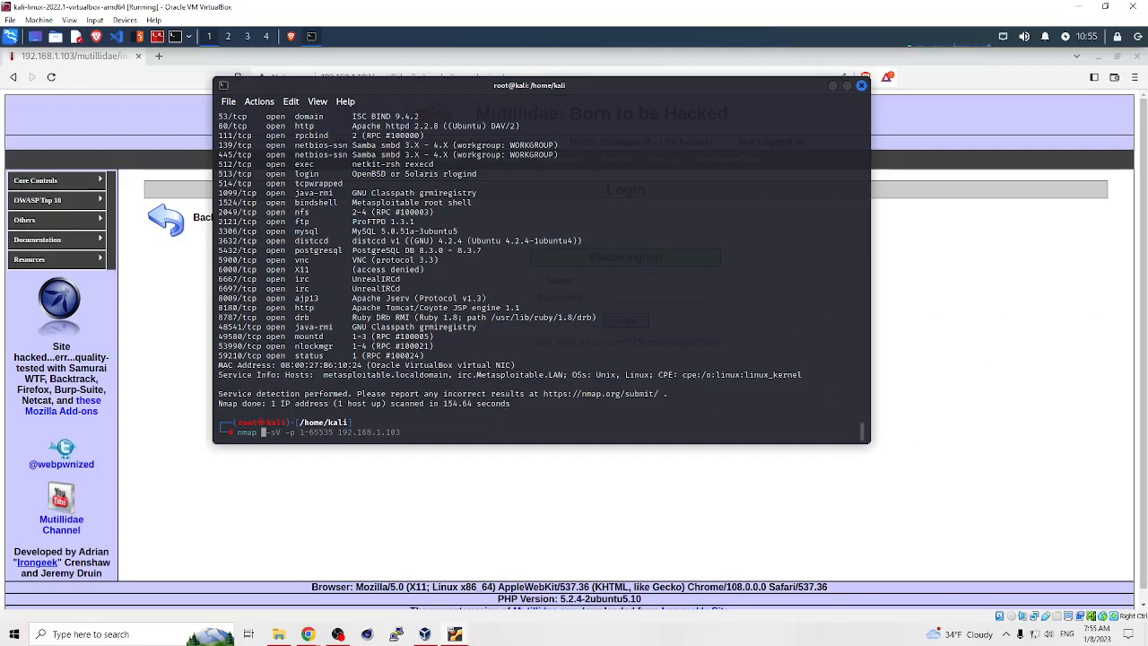
text(192.168)
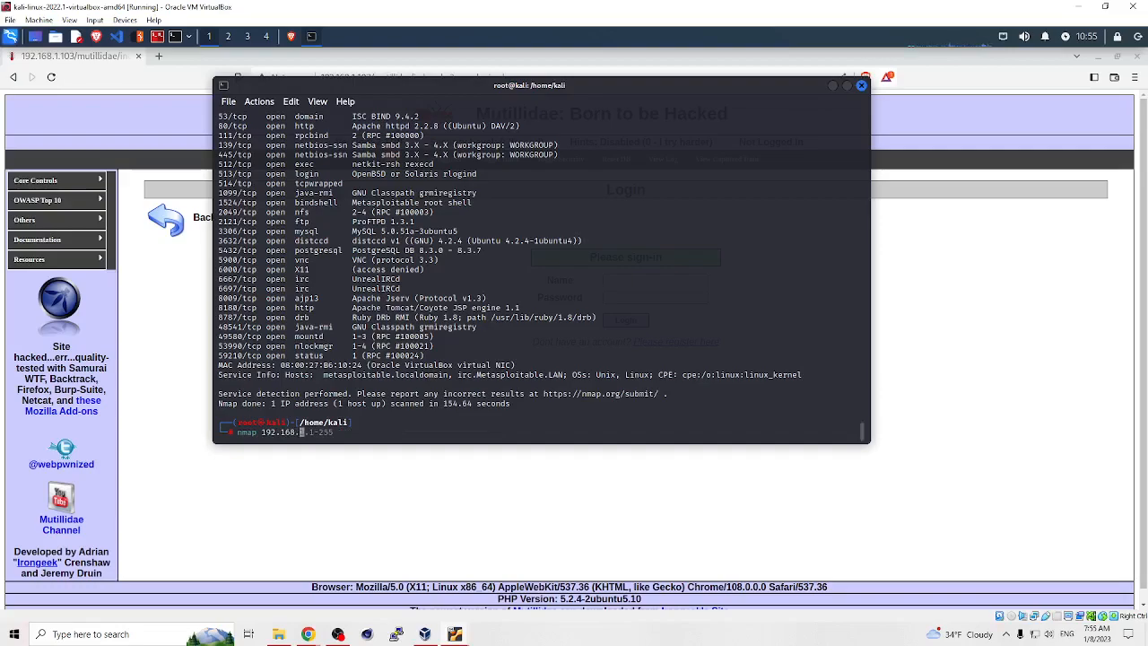
text(.1.0)
text(/24)
Erase 'xclude 192.168.1.5' so the line reads nmap -e 192.168.1.0/24
key(Left)
key(Left)
key(Left)
key(Left)
key(Left)
key(Left)
key(Left)
key(Left)
key(Left)
key(Left)
key(Left)
text(-exclude )
text(192.168.)
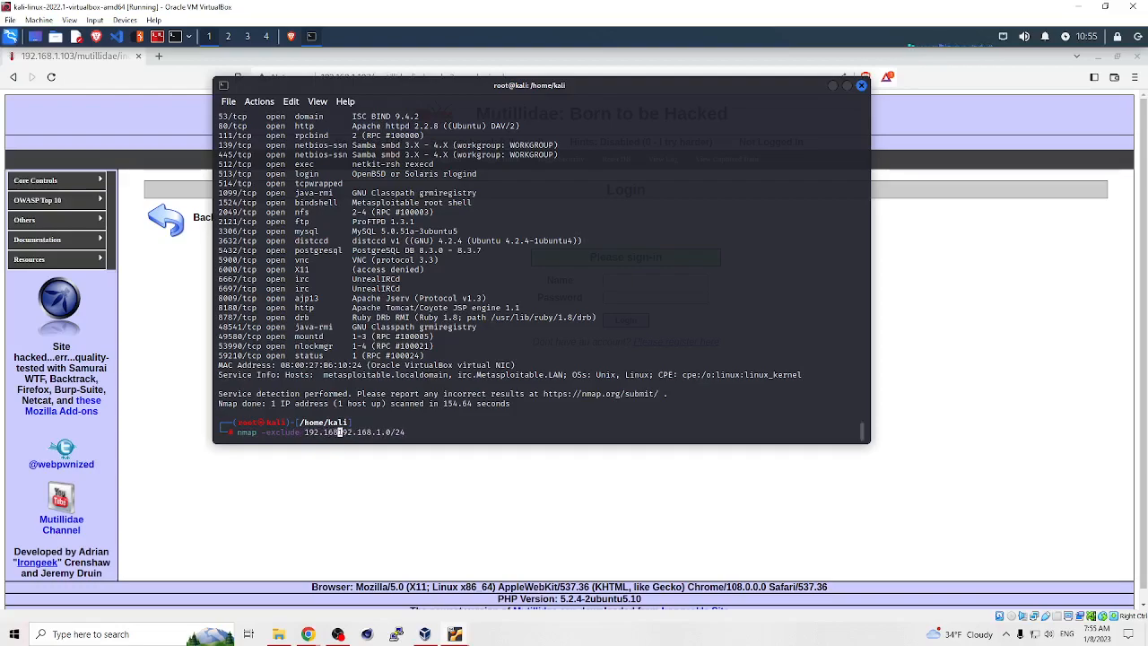
text(1.5)
key(Right)
key(Right)
key(Right)
key(Right)
key(Right)
key(Right)
key(Right)
key(Right)
key(Right)
key(Right)
key(Right)
key(Left)
key(Left)
key(Left)
key(Left)
key(Left)
key(Left)
key(Left)
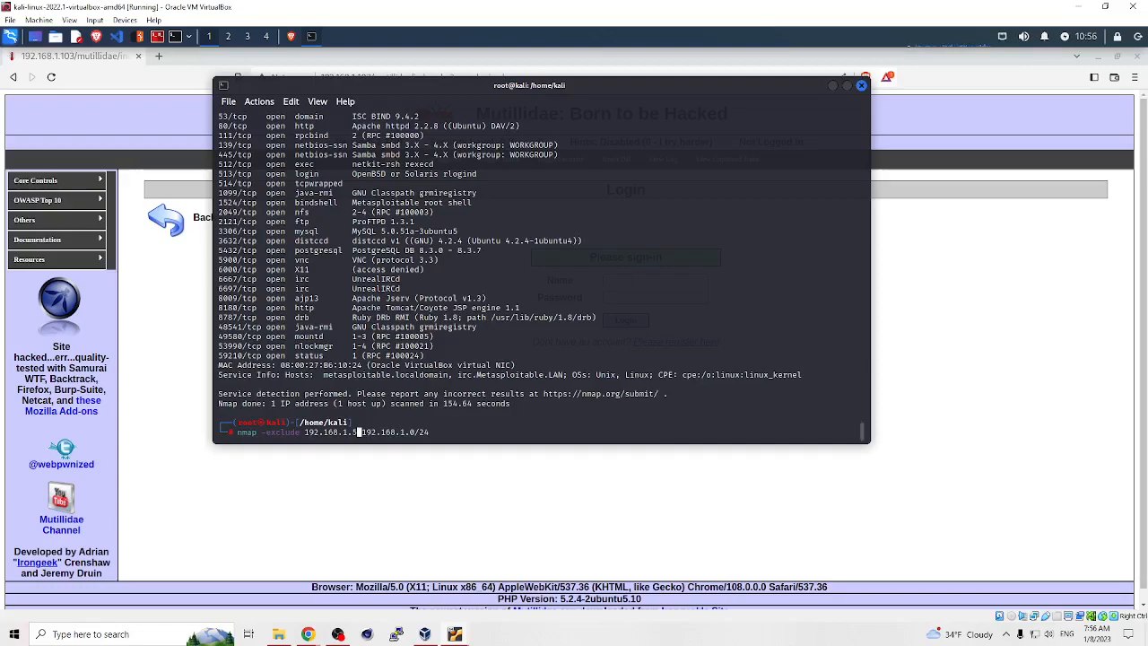
key(BackSpace)
key(BackSpace)
key(BackSpace)
key(BackSpace)
key(BackSpace)
key(BackSpace)
key(BackSpace)
key(BackSpace)
key(BackSpace)
key(BackSpace)
key(BackSpace)
key(BackSpace)
key(BackSpace)
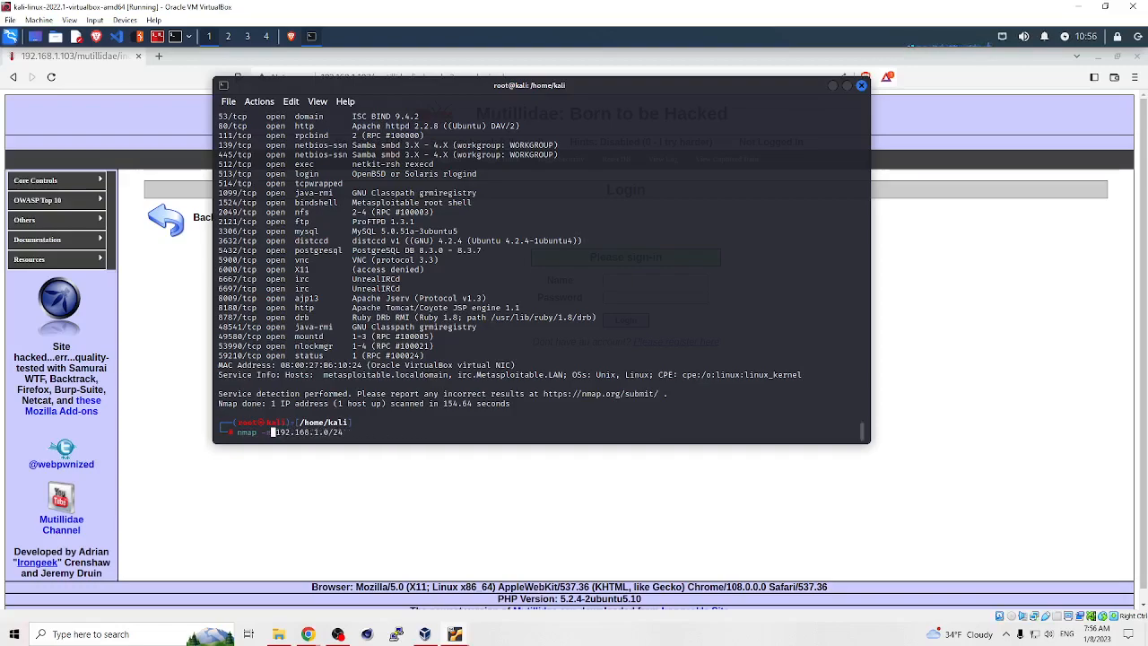
text(sS)
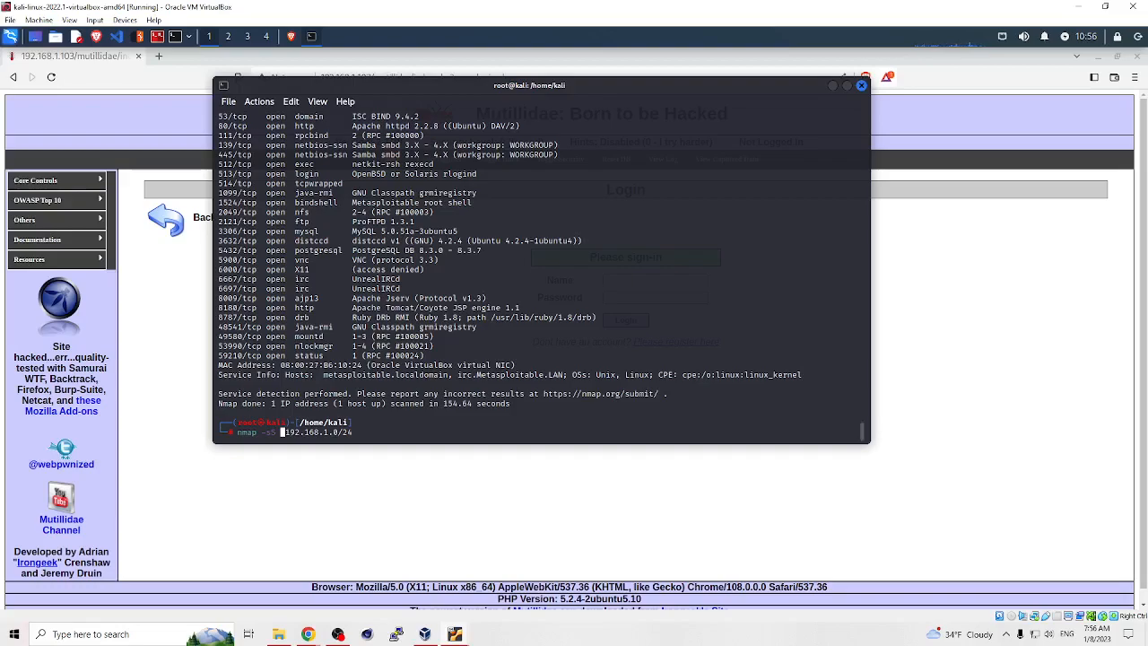
Remove the -sS option and target, cutting the line to 'nmap -' ready for '-help'
key(BackSpace)
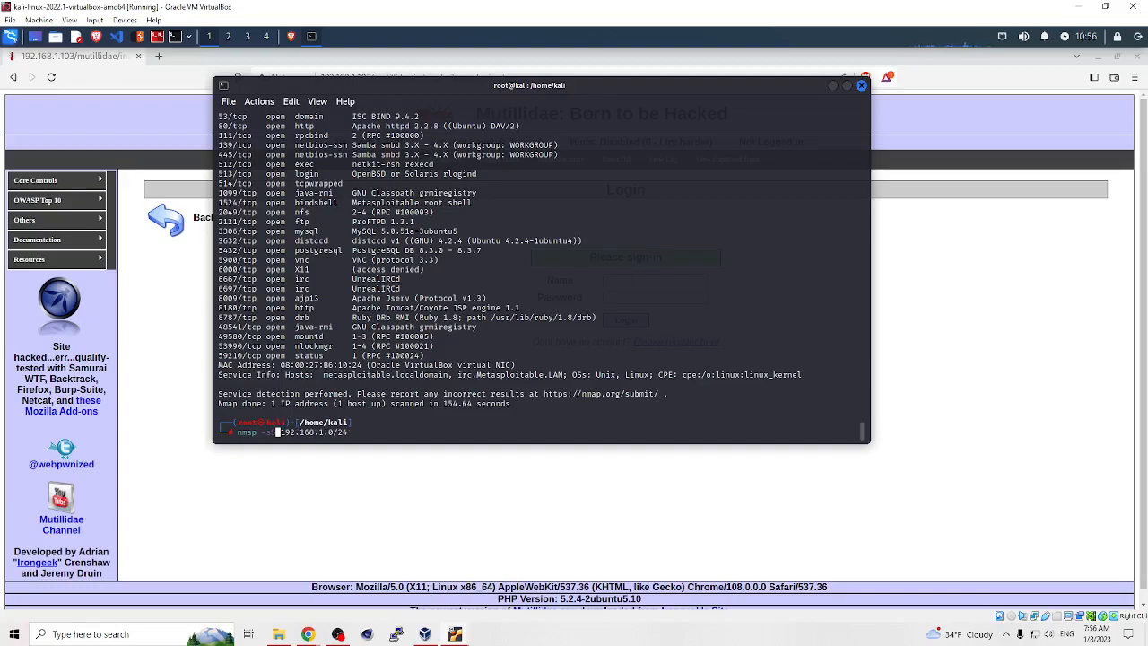
key(BackSpace)
key(BackSpace)
text(s)
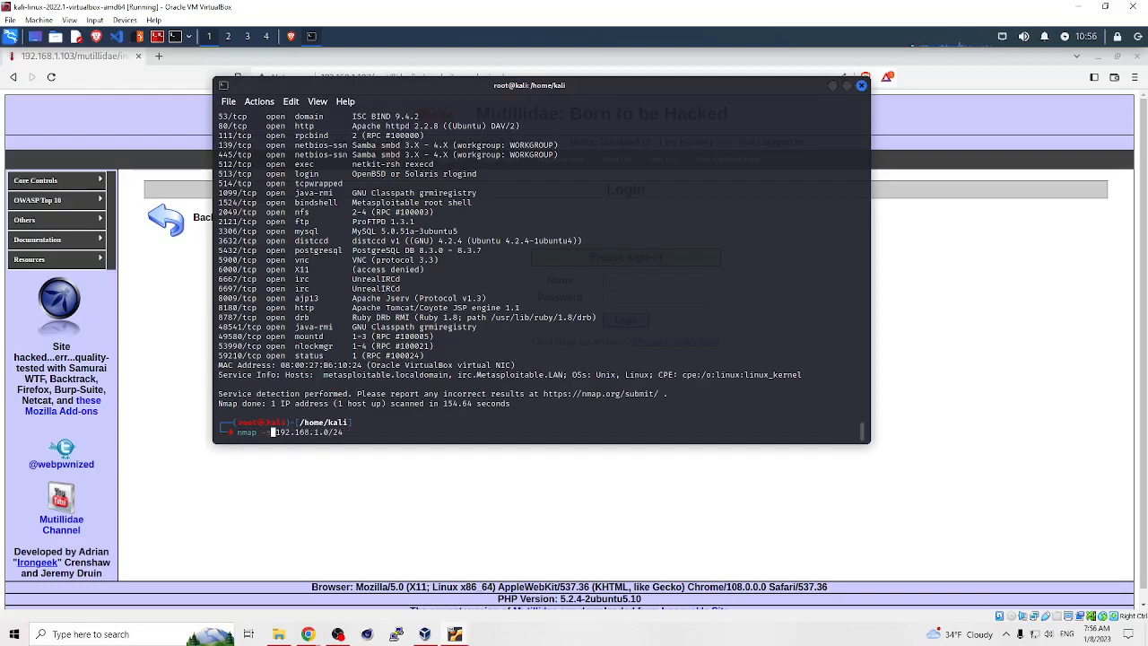
text(V)
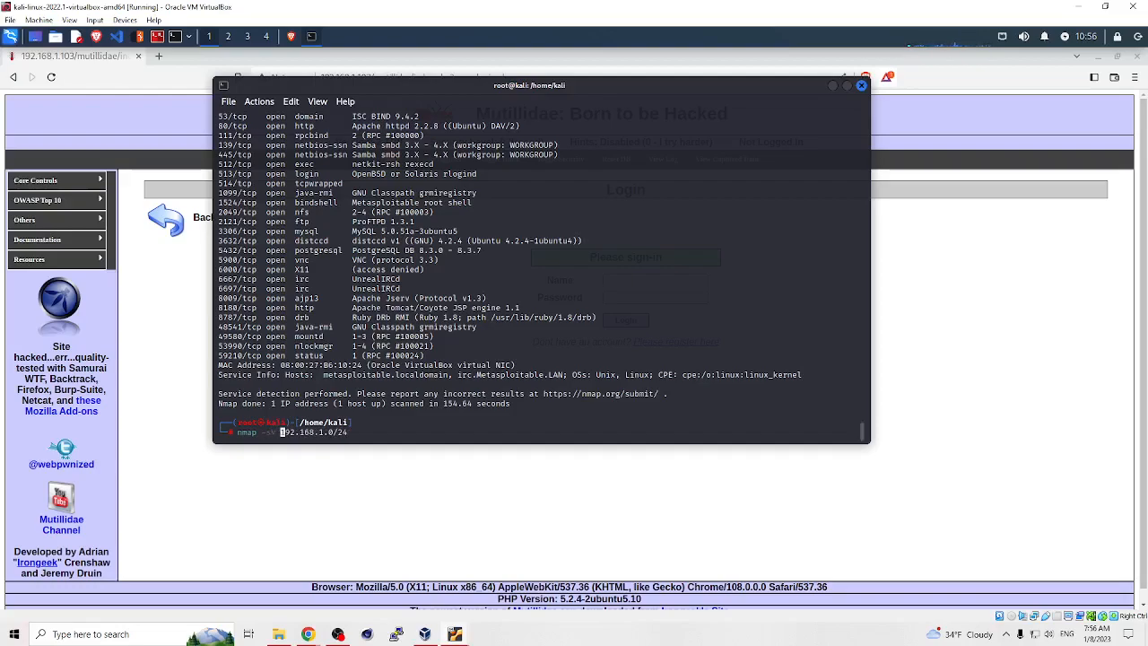
key(ctrl+Right)
key(ctrl+Right)
key(ctrl+Right)
key(End)
key(BackSpace)
key(BackSpace)
key(Up)
key(Left)
key(Left)
key(Left)
key(Left)
key(Left)
key(Left)
key(Left)
key(Left)
key(Left)
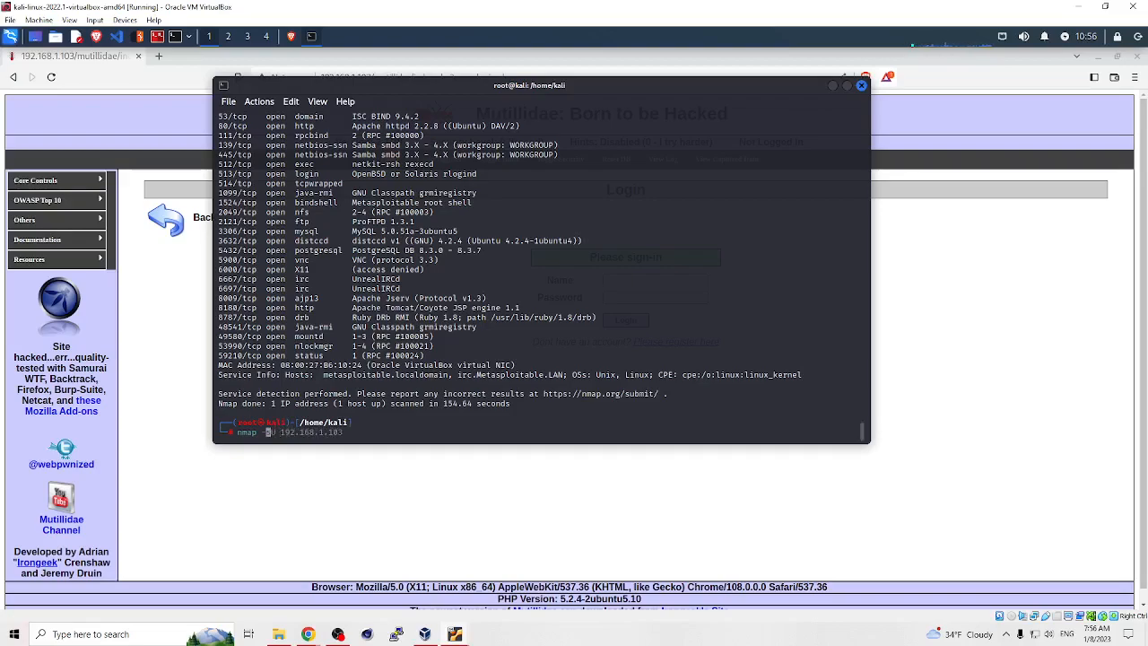
key(ctrl+k)
text(--help)
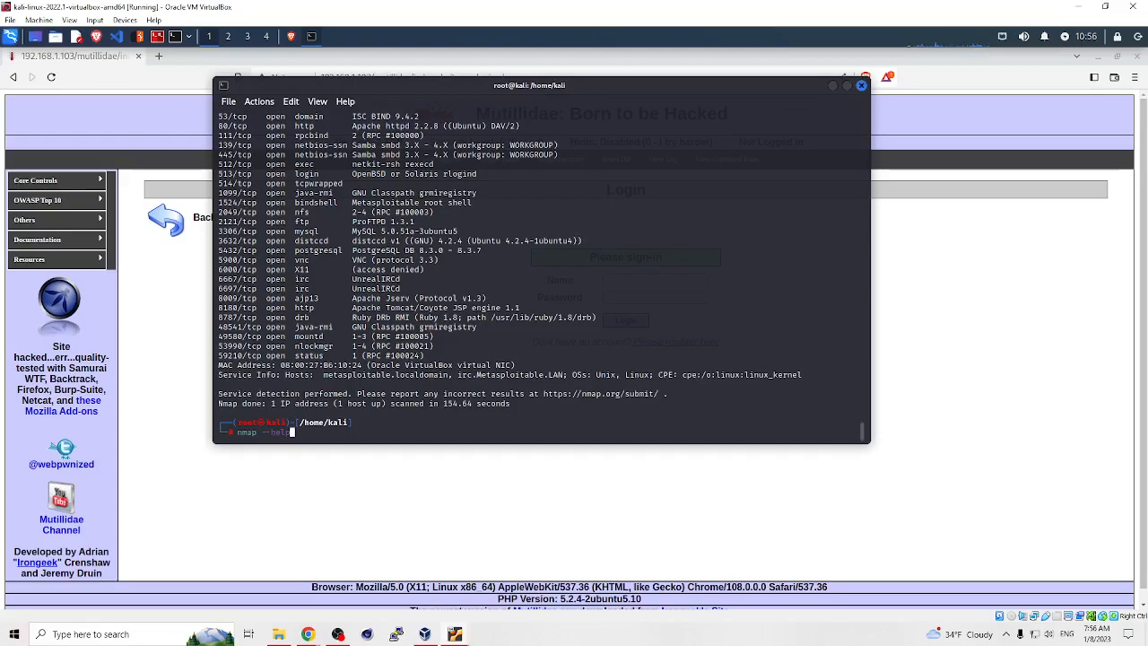
Run nmap --help to print the full help listing
key(Return)
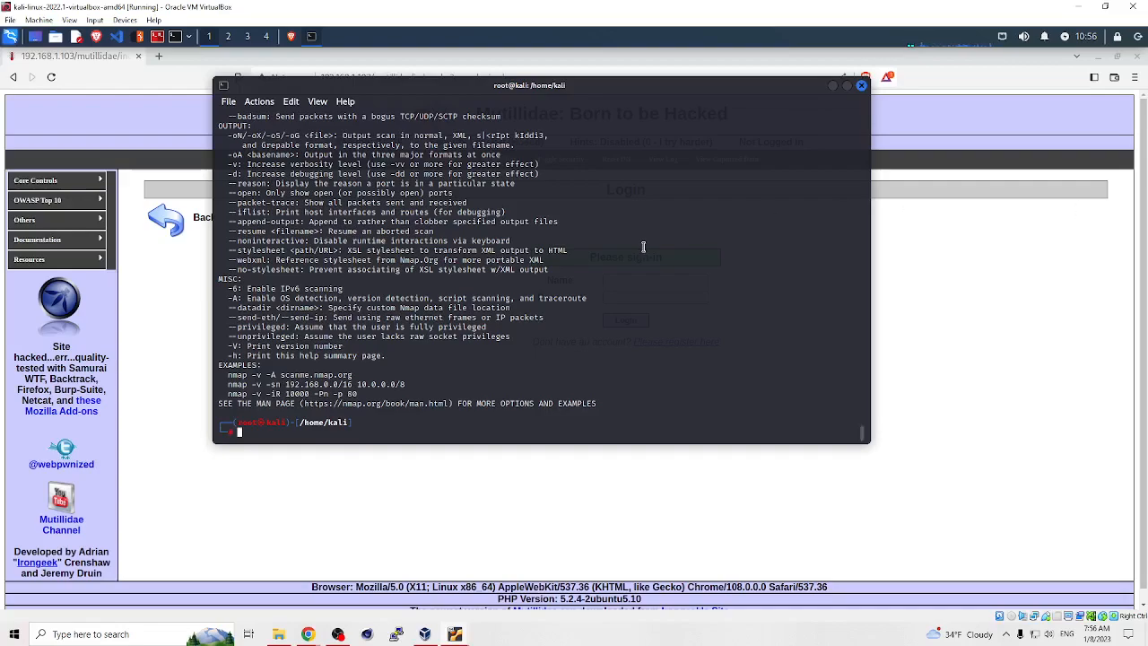
scroll(643, 247, up, 1)
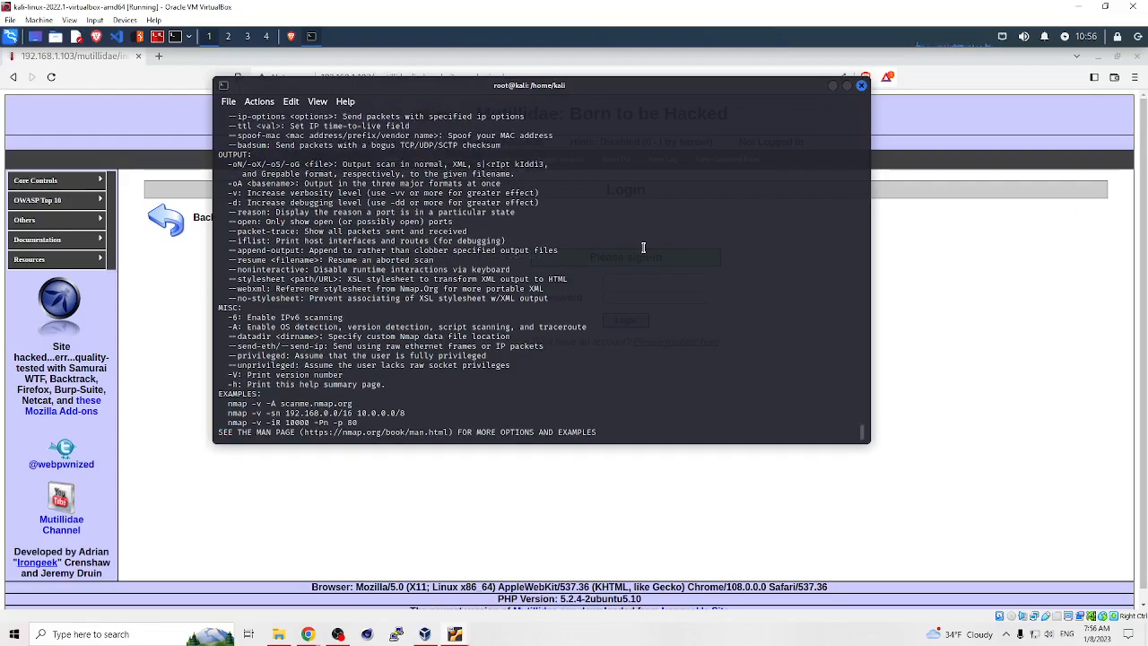
scroll(643, 247, up, 1)
scroll(398, 281, up, 4)
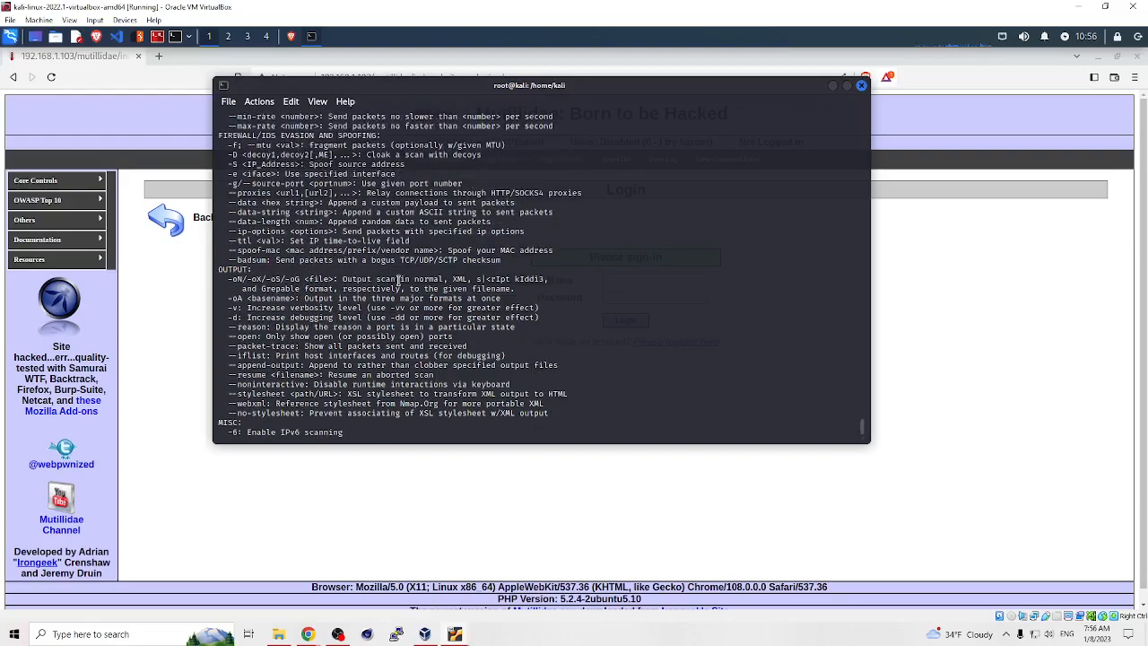
scroll(399, 281, up, 3)
scroll(398, 281, up, 3)
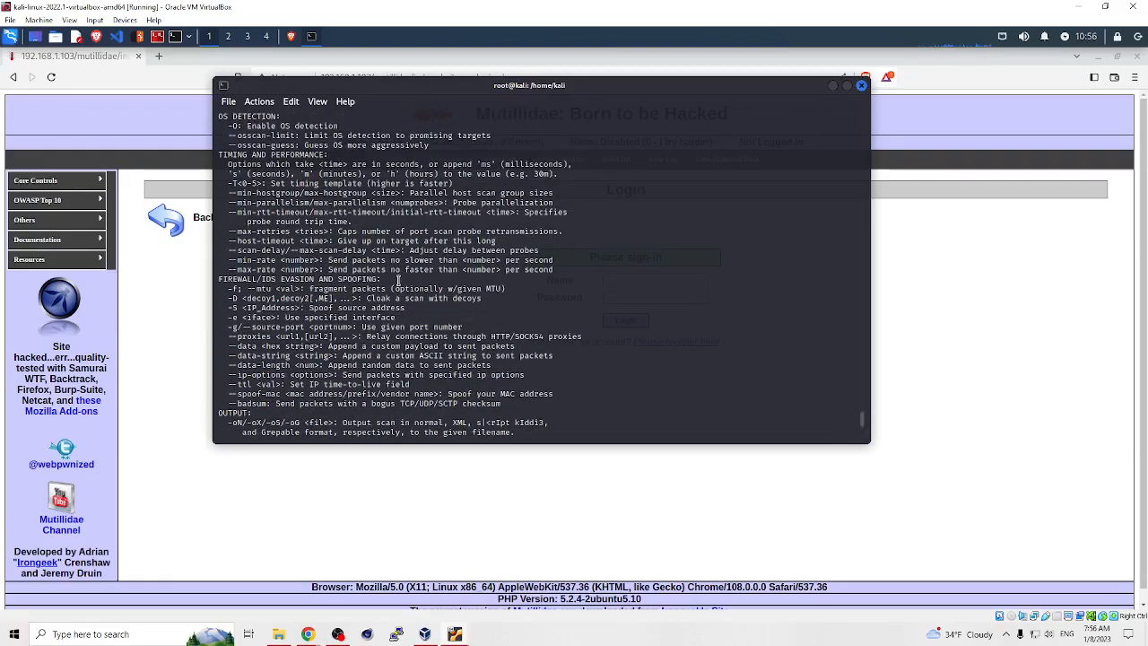
scroll(398, 281, up, 3)
scroll(398, 281, up, 3)
scroll(398, 281, up, 5)
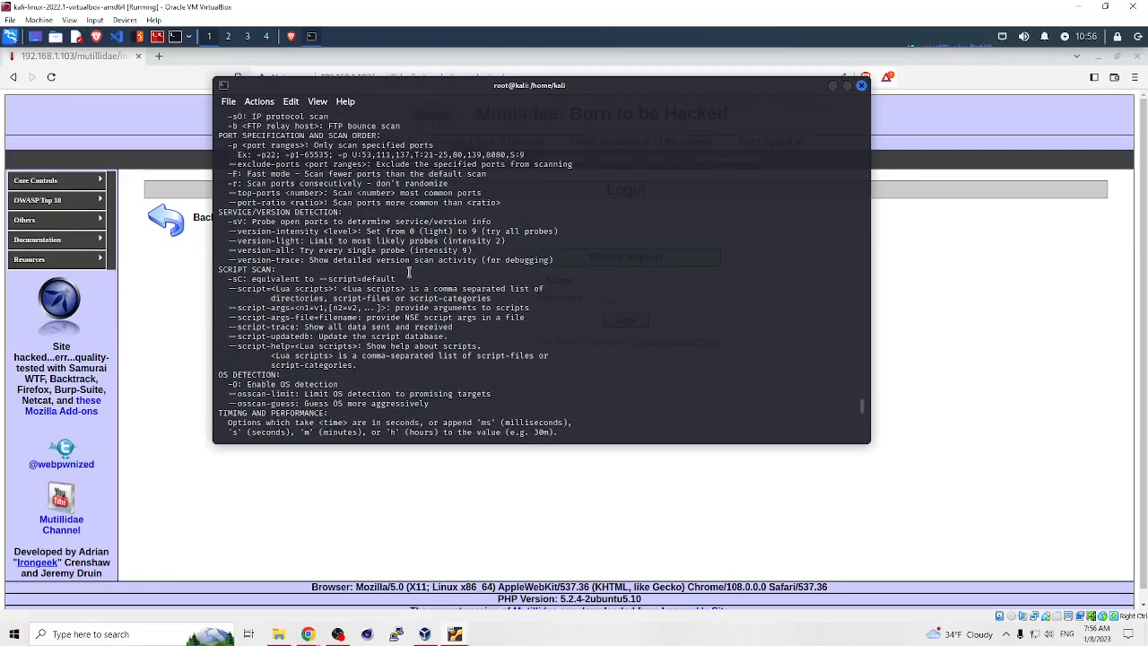
scroll(403, 273, up, 3)
scroll(409, 271, up, 3)
scroll(409, 271, up, 3)
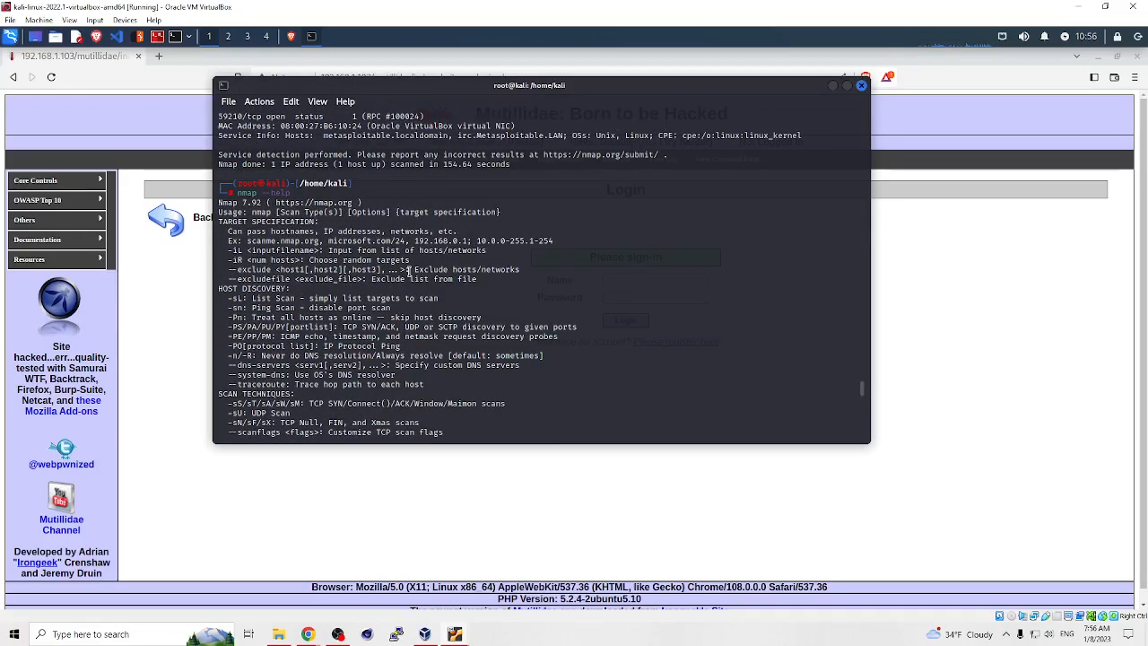
scroll(409, 271, down, 3)
scroll(410, 271, down, 3)
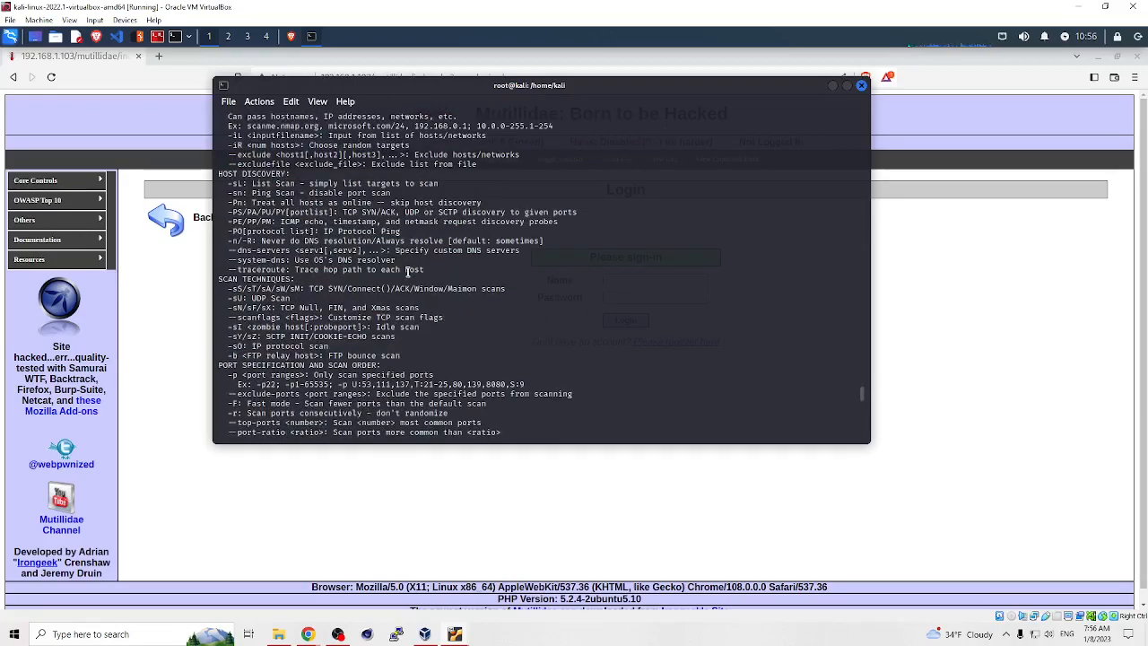
scroll(409, 271, down, 3)
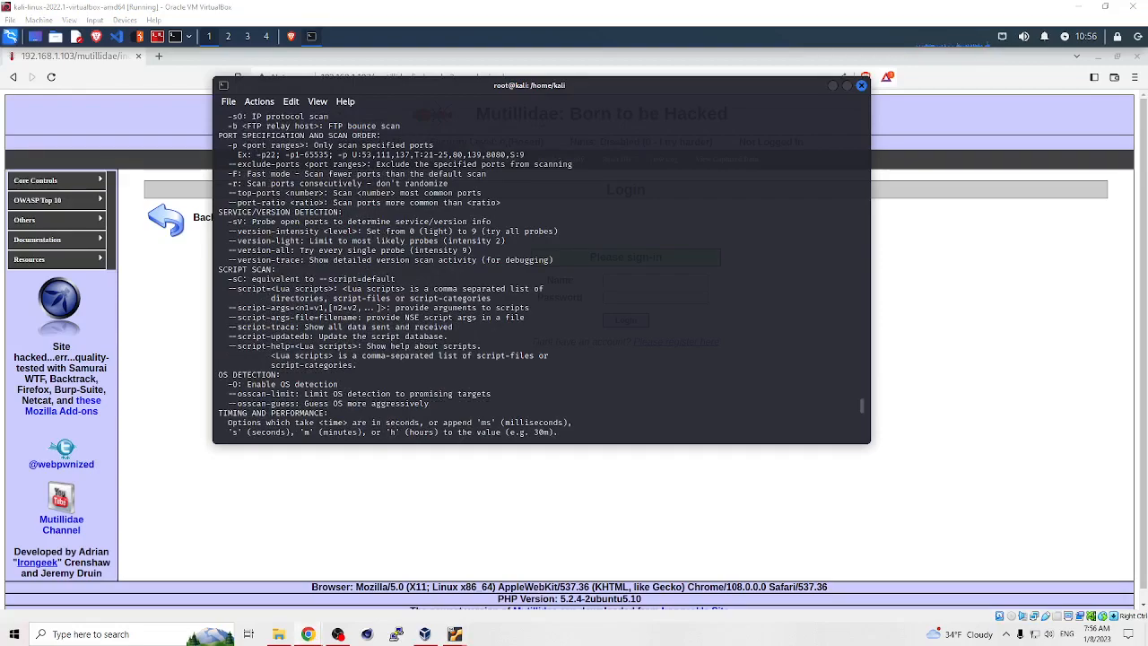
scroll(818, 269, down, 3)
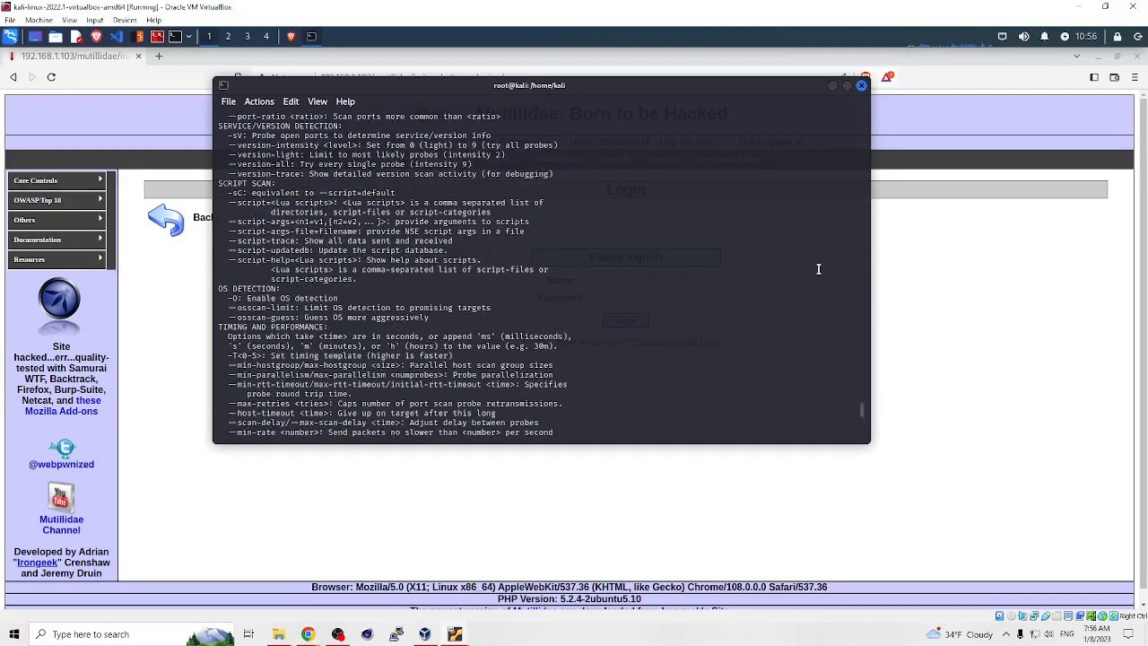
scroll(818, 269, down, 3)
scroll(818, 269, down, 3)
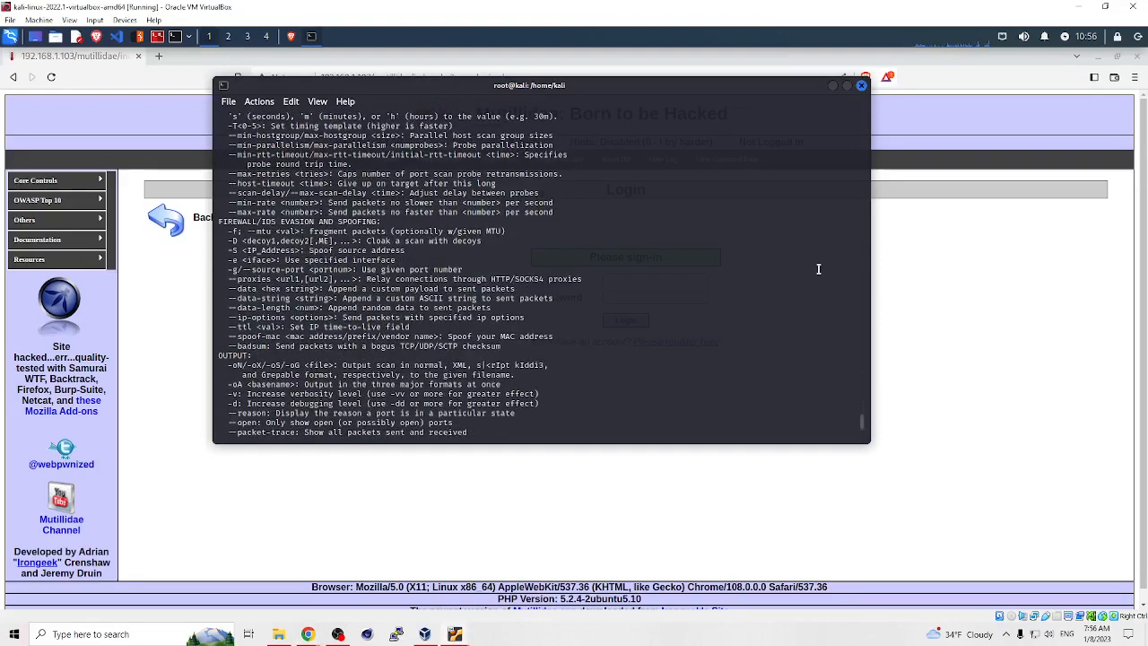